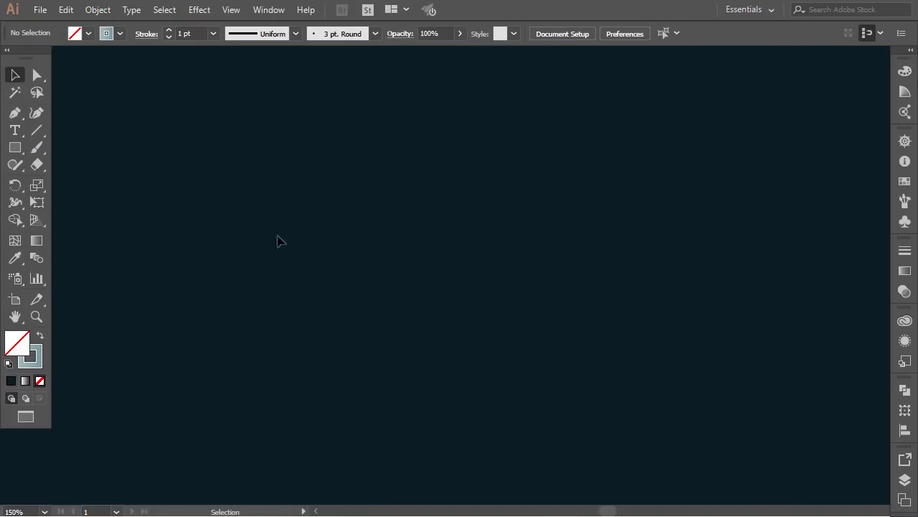
Draw a small unfilled square and place a copy directly beneath it so the two share an edge.
{"action": "left_click", "coordinate": [14, 147]}
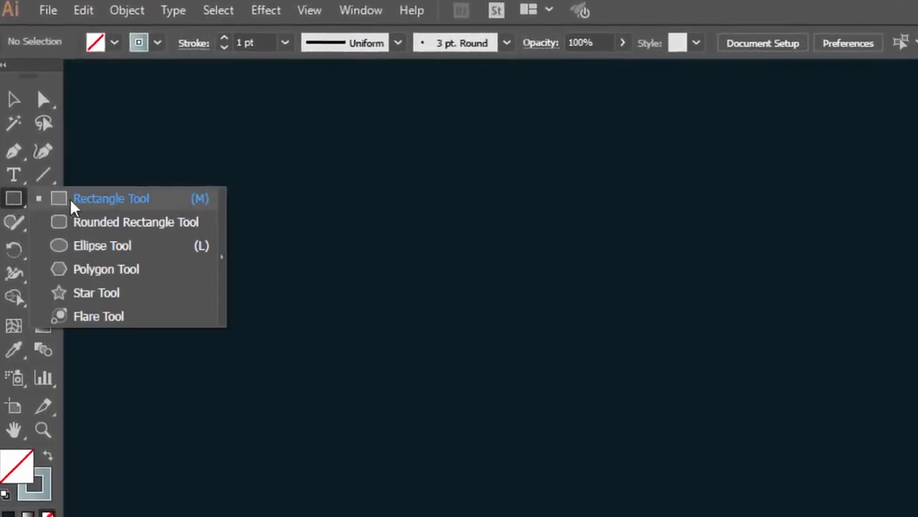
{"action": "left_click", "coordinate": [108, 199]}
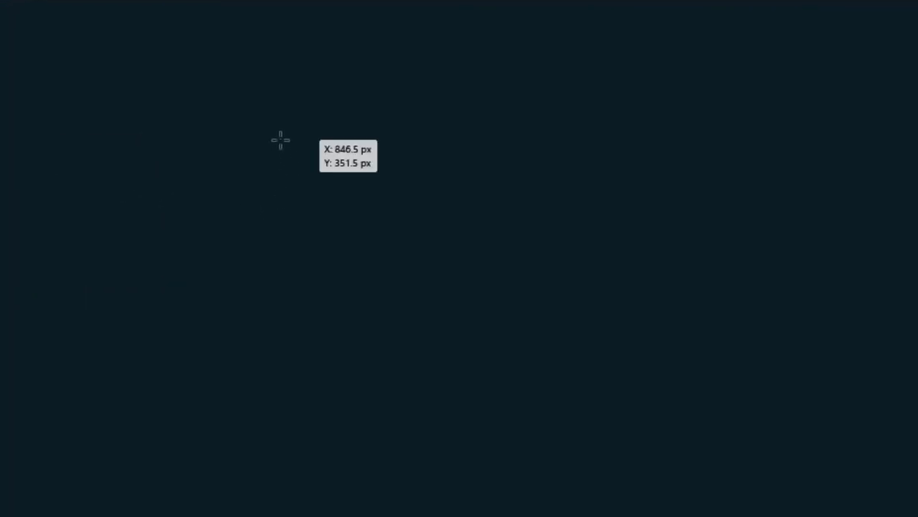
{"action": "left_click_drag", "start_coordinate": [280, 139], "coordinate": [386, 237]}
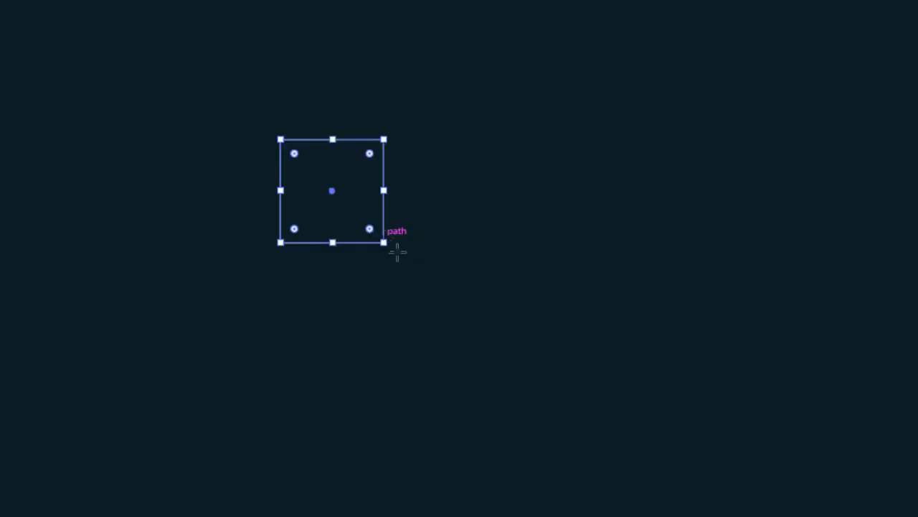
{"action": "left_click", "coordinate": [201, 296]}
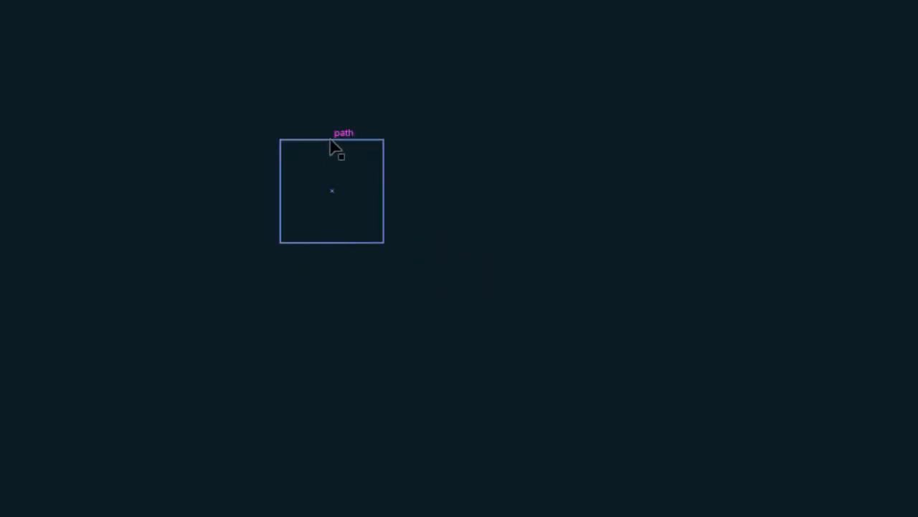
{"action": "left_click_drag", "start_coordinate": [336, 155], "coordinate": [351, 246]}
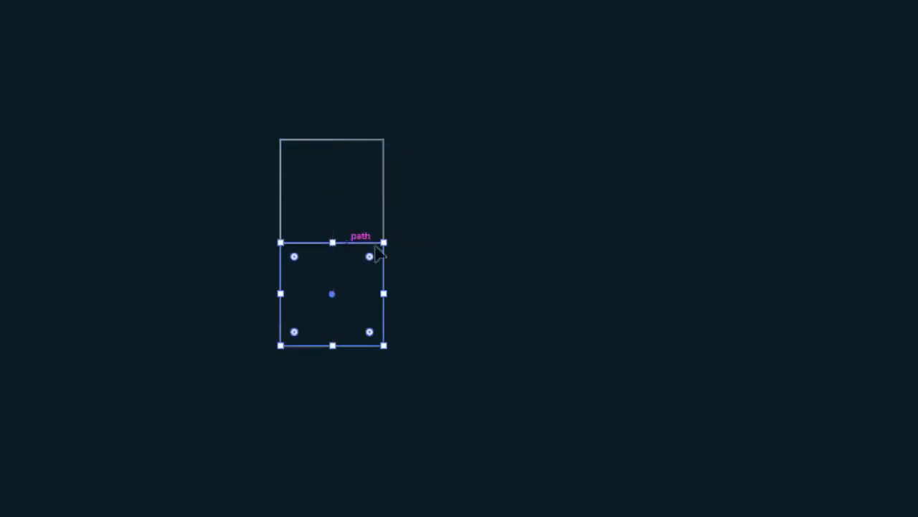
{"action": "left_click", "coordinate": [463, 324]}
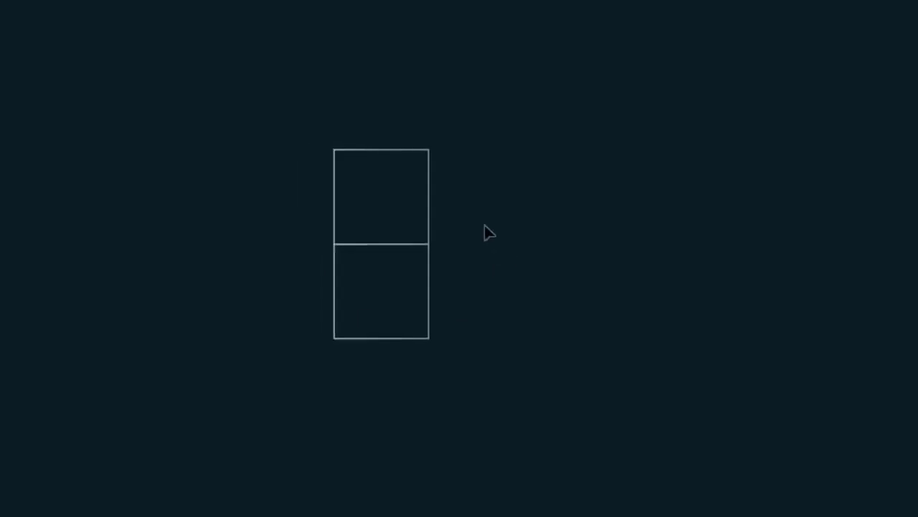
Draw a larger square against the left side of the two stacked squares, spanning their combined height.
{"action": "left_click", "coordinate": [18, 131]}
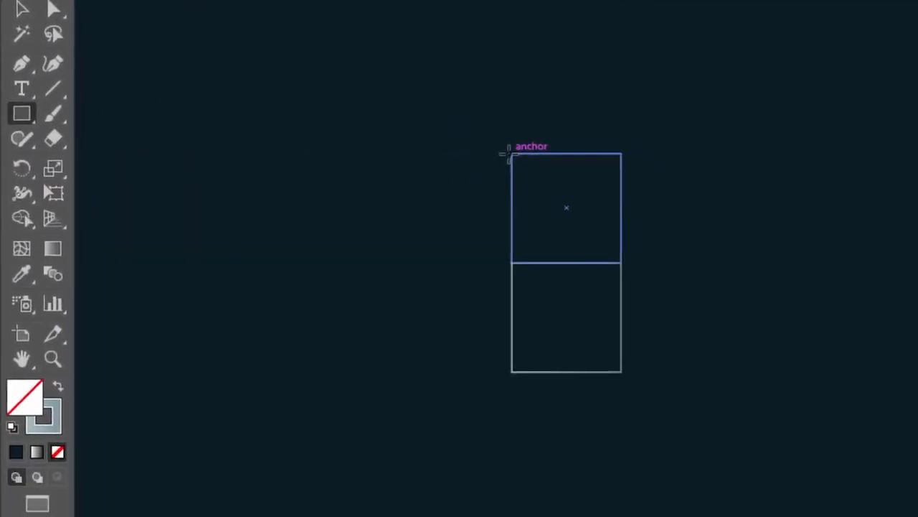
{"action": "left_click_drag", "start_coordinate": [472, 143], "coordinate": [335, 343]}
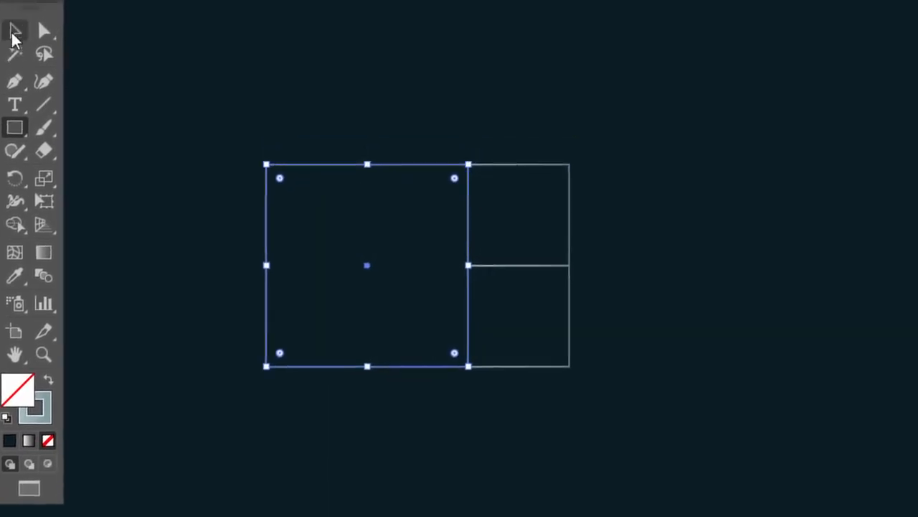
{"action": "left_click", "coordinate": [14, 32]}
Rotate all three squares together 90° clockwise and move them right to free space on their left.
{"action": "left_click_drag", "start_coordinate": [234, 100], "coordinate": [645, 397]}
{"action": "left_click_drag", "start_coordinate": [516, 298], "coordinate": [698, 288]}
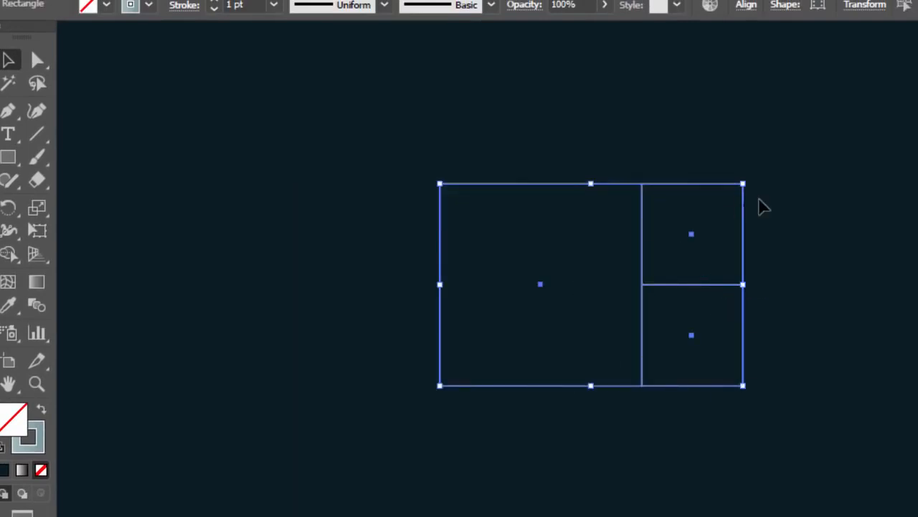
{"action": "left_click_drag", "start_coordinate": [761, 179], "coordinate": [704, 390]}
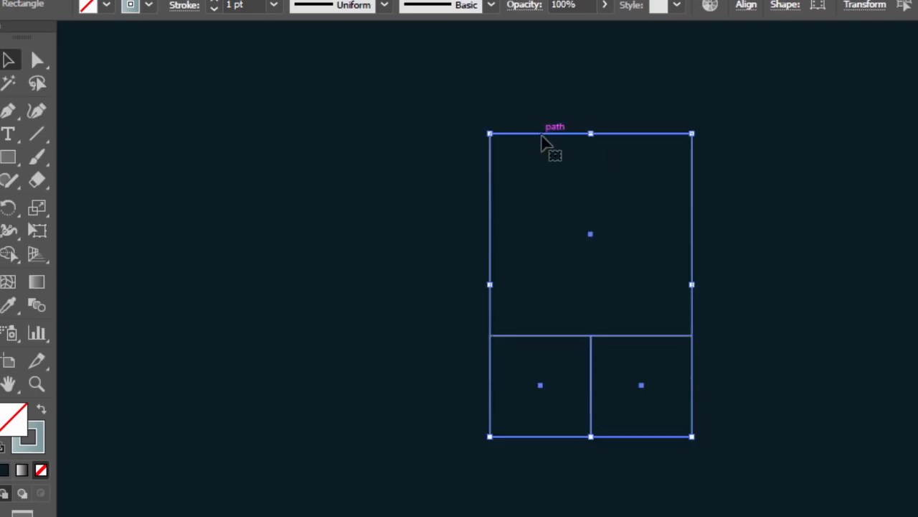
{"action": "left_click_drag", "start_coordinate": [545, 144], "coordinate": [706, 143]}
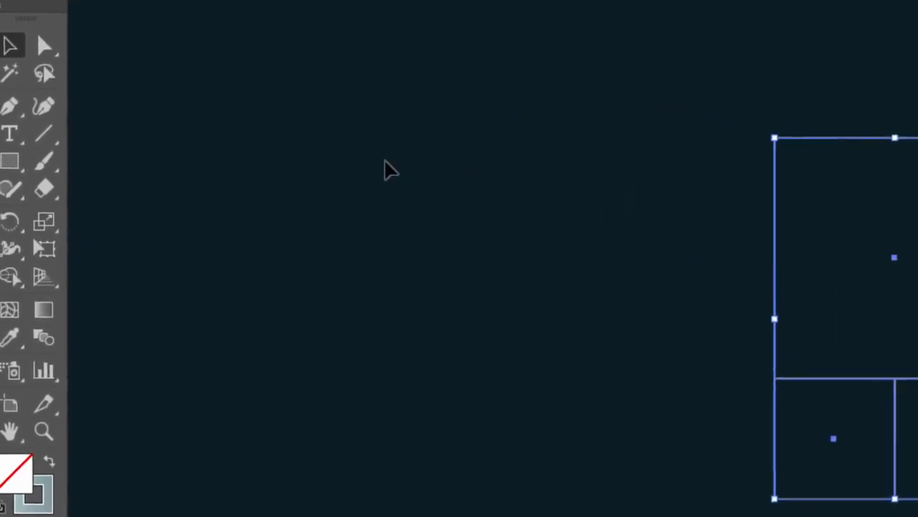
Draw a square against the left side of the three-square group, matching the group's full height.
{"action": "left_click", "coordinate": [13, 163]}
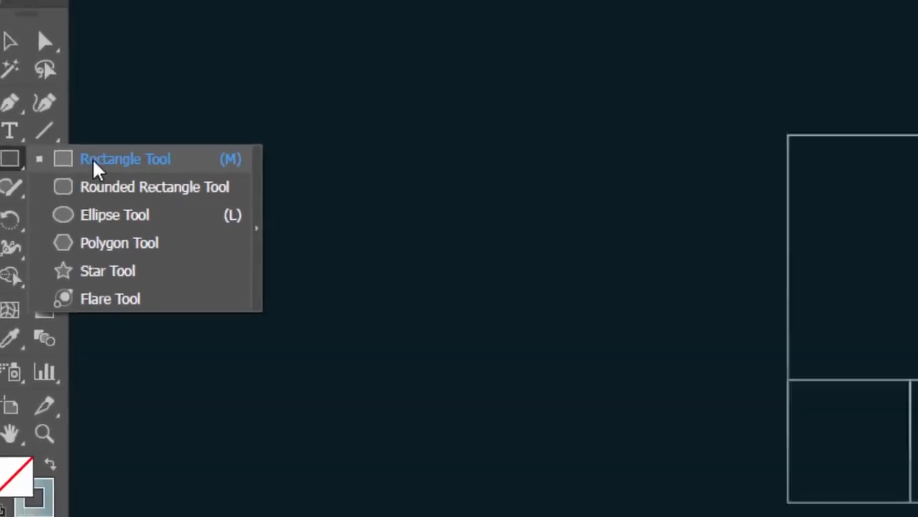
{"action": "left_click", "coordinate": [95, 159]}
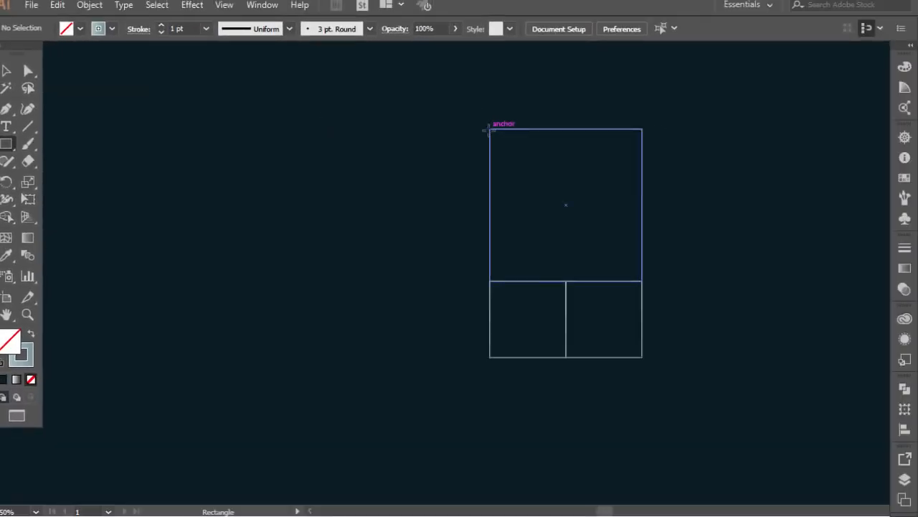
{"action": "left_click_drag", "start_coordinate": [488, 129], "coordinate": [298, 357]}
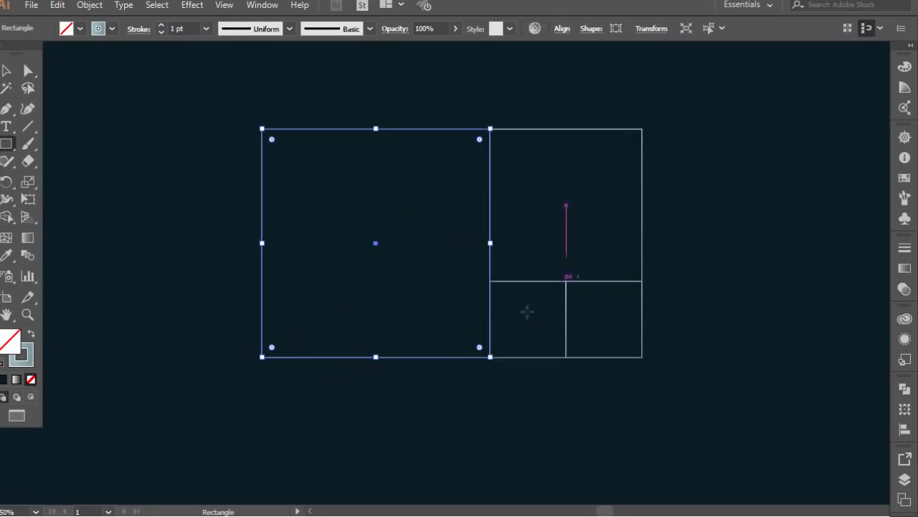
{"action": "left_click", "coordinate": [7, 70]}
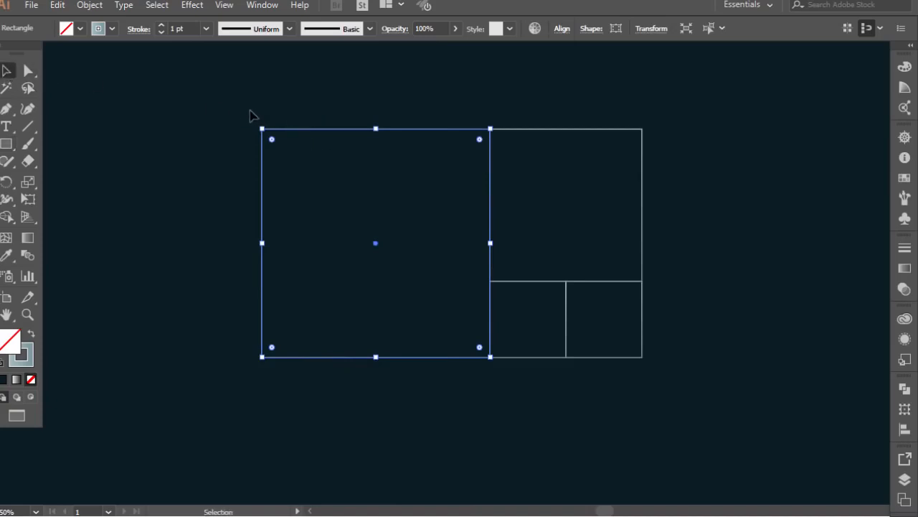
Rotate all four squares together 90° clockwise and scale them down proportionally about their centre.
{"action": "left_click_drag", "start_coordinate": [242, 106], "coordinate": [677, 359]}
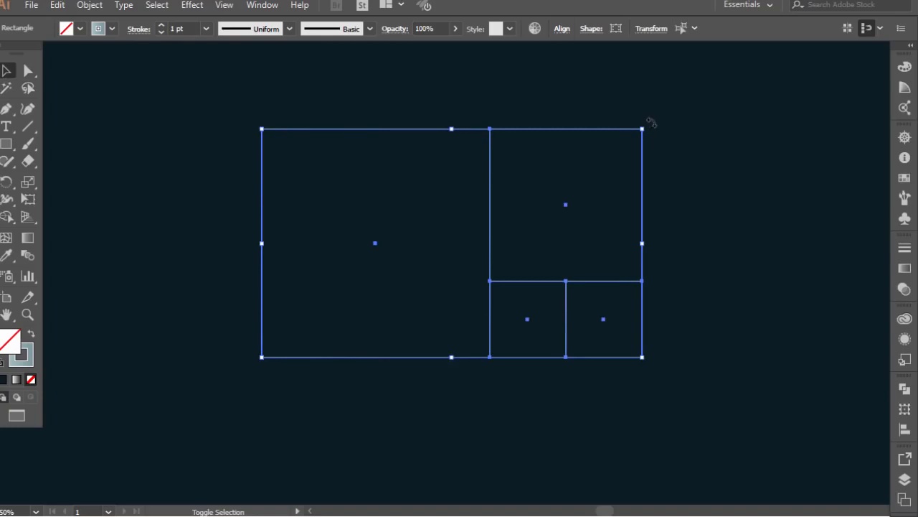
{"action": "left_click_drag", "start_coordinate": [680, 191], "coordinate": [567, 346]}
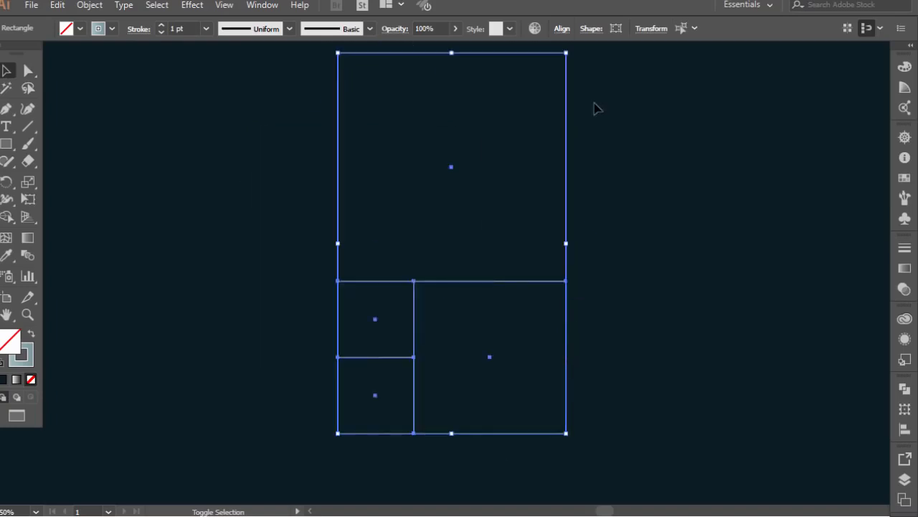
{"action": "left_click_drag", "start_coordinate": [567, 57], "coordinate": [518, 134]}
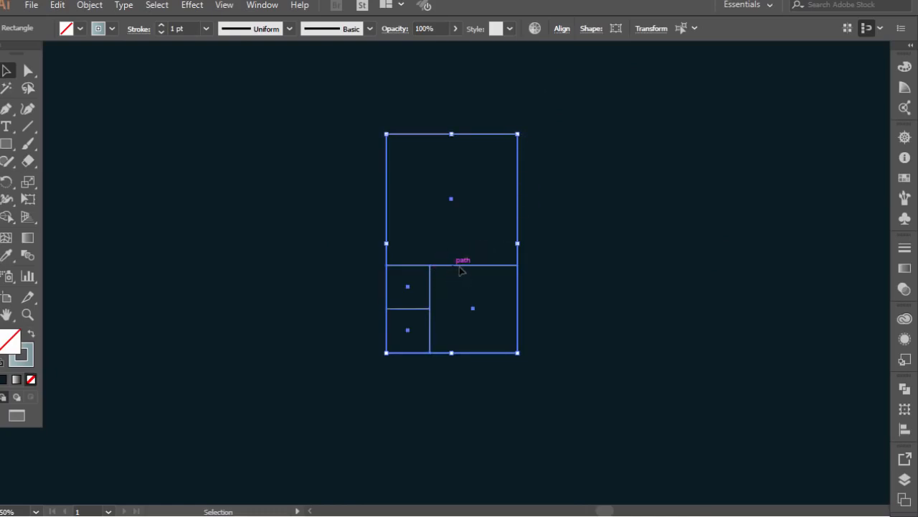
Move the four squares right to free space on their left, and deselect them.
{"action": "left_click_drag", "start_coordinate": [461, 269], "coordinate": [548, 283]}
{"action": "left_click_drag", "start_coordinate": [605, 149], "coordinate": [601, 157]}
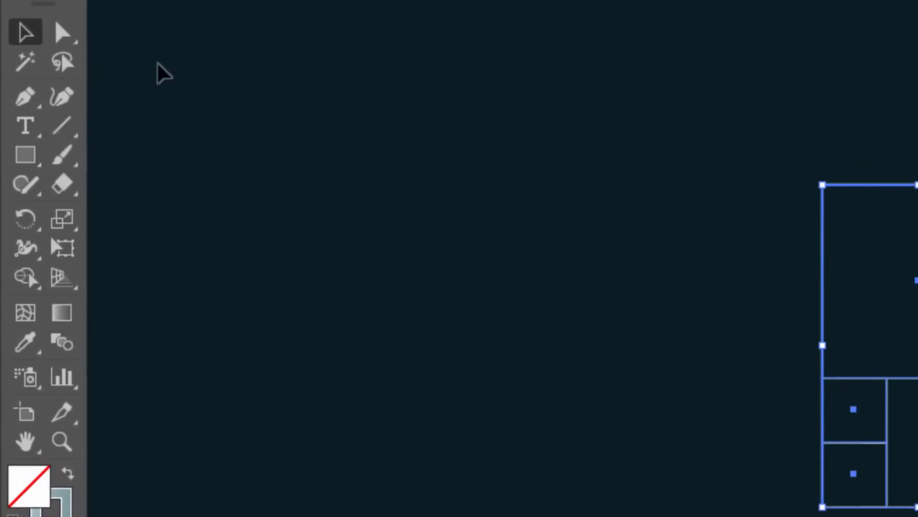
{"action": "left_click", "coordinate": [119, 107]}
Draw a fifth square against the left side of the four-square group, from its top-left corner to its bottom edge.
{"action": "left_click_drag", "start_coordinate": [31, 164], "coordinate": [127, 164]}
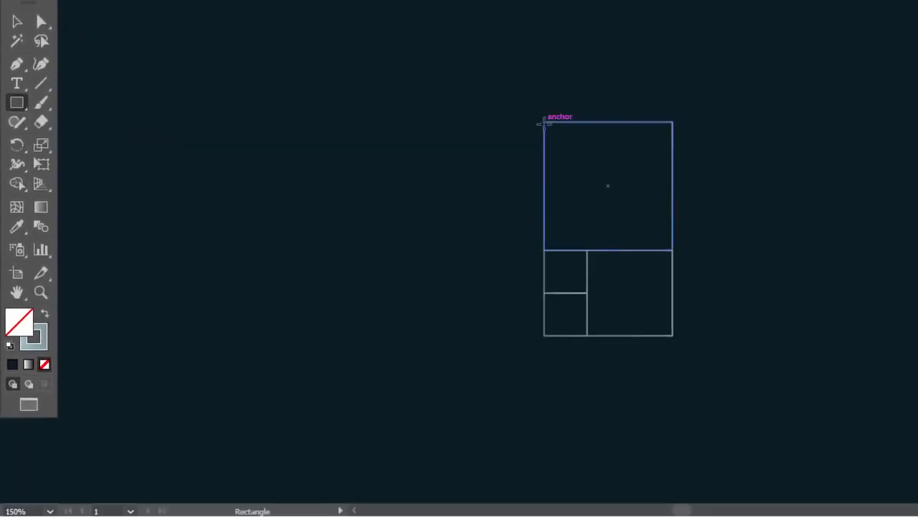
{"action": "left_click_drag", "start_coordinate": [544, 125], "coordinate": [331, 336]}
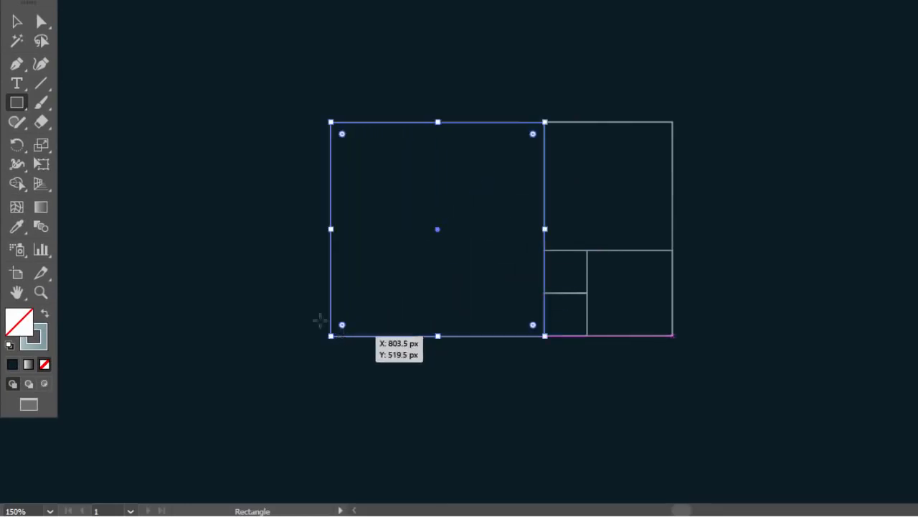
{"action": "left_click", "coordinate": [17, 22]}
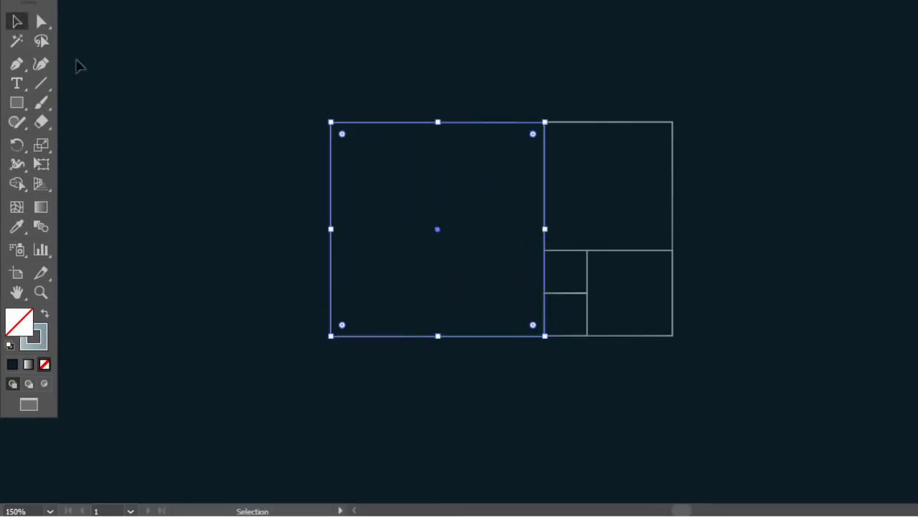
Scale all five squares down proportionally and rotate them together 90° clockwise.
{"action": "left_click_drag", "start_coordinate": [277, 92], "coordinate": [713, 378]}
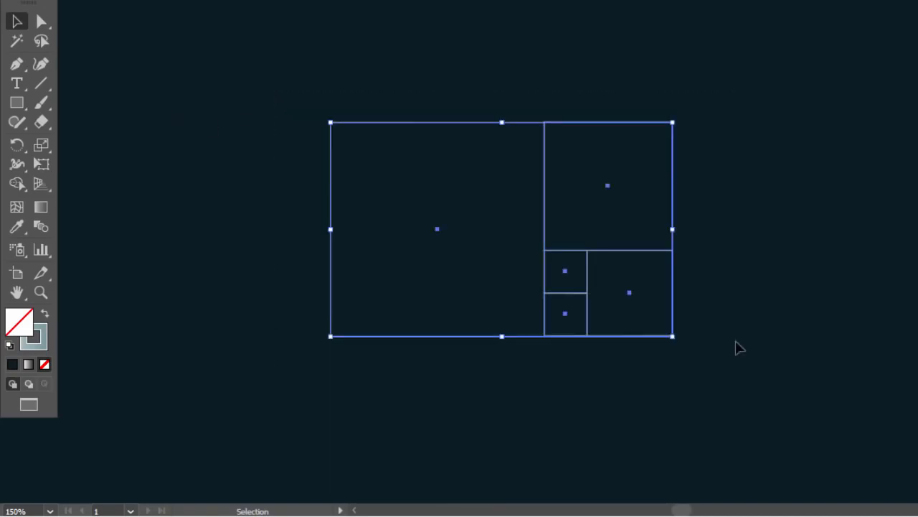
{"action": "left_click_drag", "start_coordinate": [672, 123], "coordinate": [630, 158]}
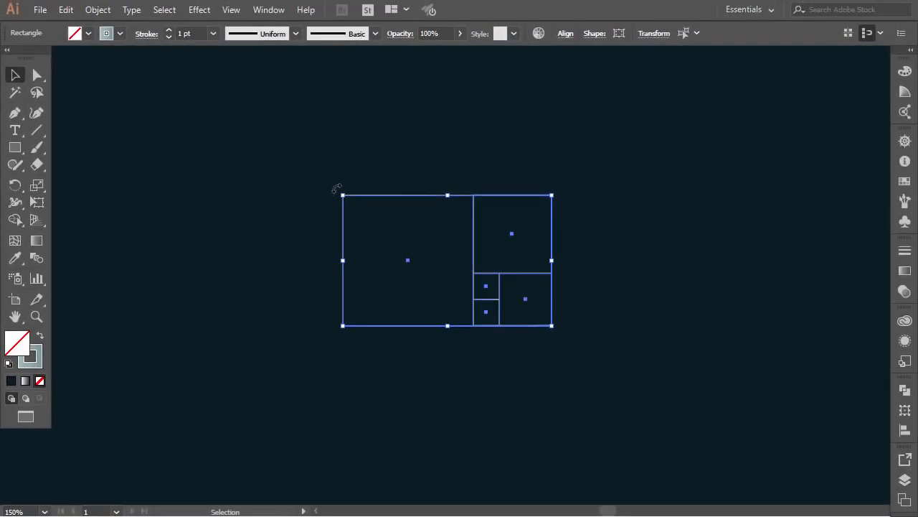
{"action": "left_click_drag", "start_coordinate": [336, 188], "coordinate": [520, 140]}
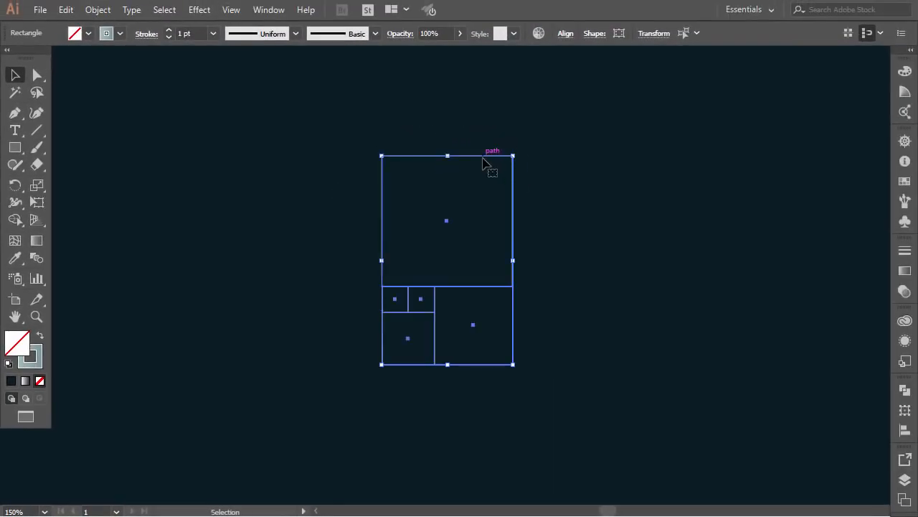
Move the five squares right and draw a sixth square against their left side, spanning their full height.
{"action": "left_click_drag", "start_coordinate": [482, 162], "coordinate": [604, 170]}
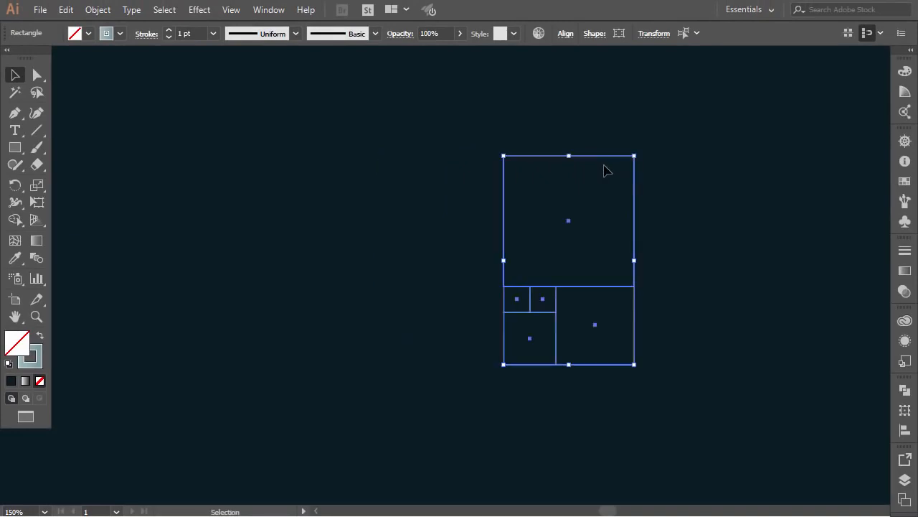
{"action": "left_click", "coordinate": [107, 114]}
{"action": "key", "text": "m"}
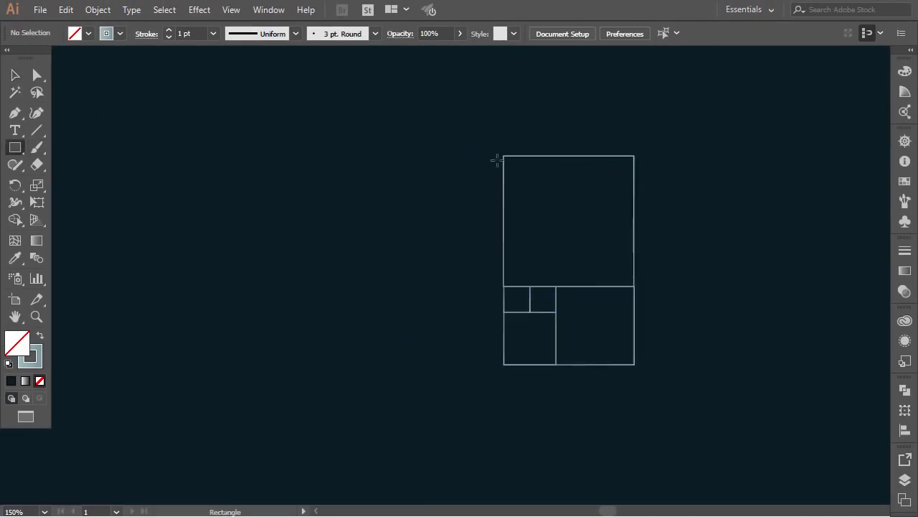
{"action": "mouse_move", "coordinate": [503, 156]}
{"action": "left_mouse_down"}
{"action": "mouse_move", "coordinate": [331, 351]}
{"action": "mouse_move", "coordinate": [294, 364]}
{"action": "left_mouse_up"}
{"action": "left_click", "coordinate": [15, 74]}
{"action": "left_click", "coordinate": [126, 100]}
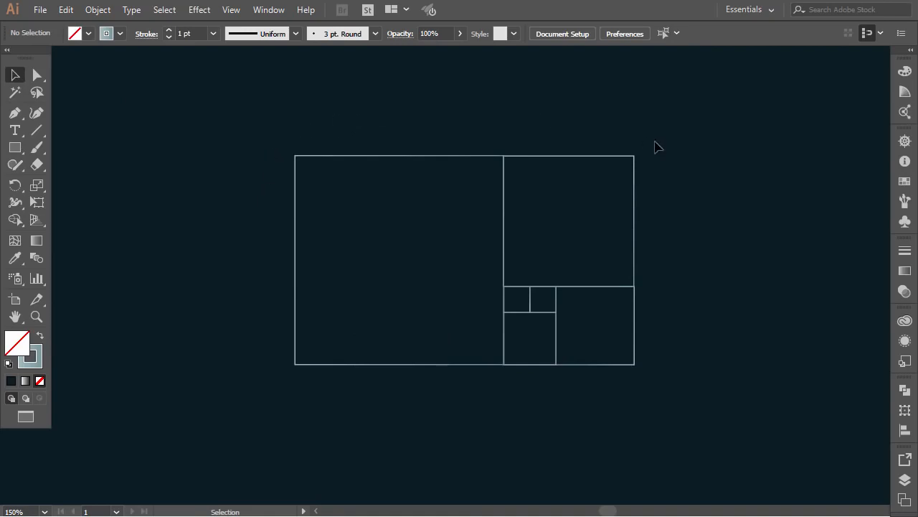
Shift all six squares slightly left to centre the golden-ratio rectangle on the canvas, and deselect them.
{"action": "left_click_drag", "start_coordinate": [600, 232], "coordinate": [281, 402]}
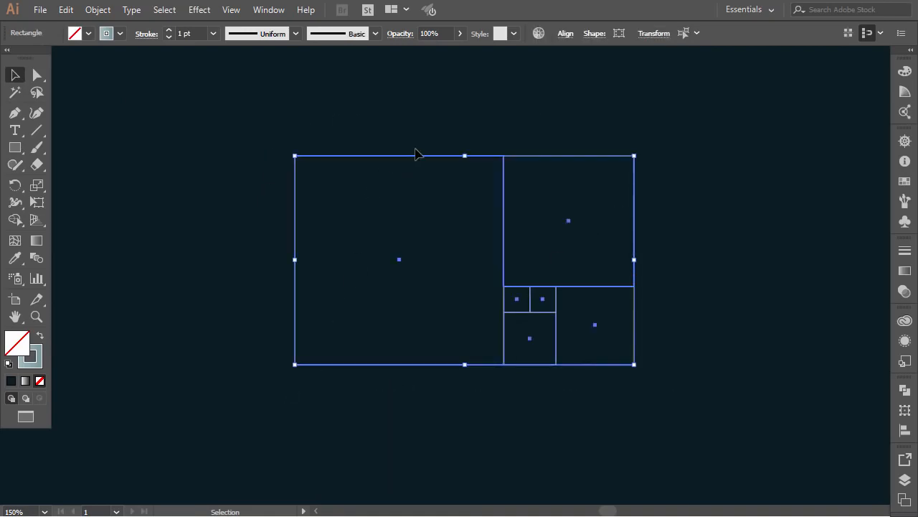
{"action": "left_click_drag", "start_coordinate": [411, 161], "coordinate": [402, 158]}
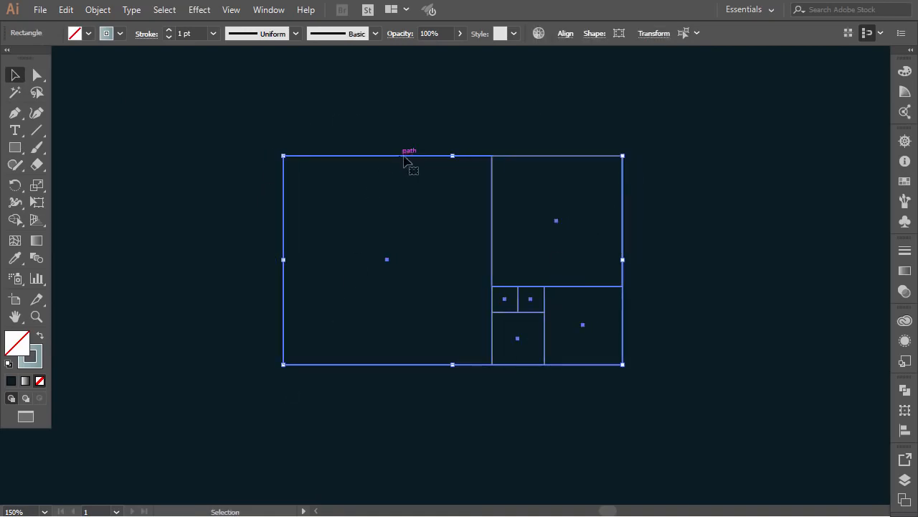
{"action": "left_click", "coordinate": [419, 135]}
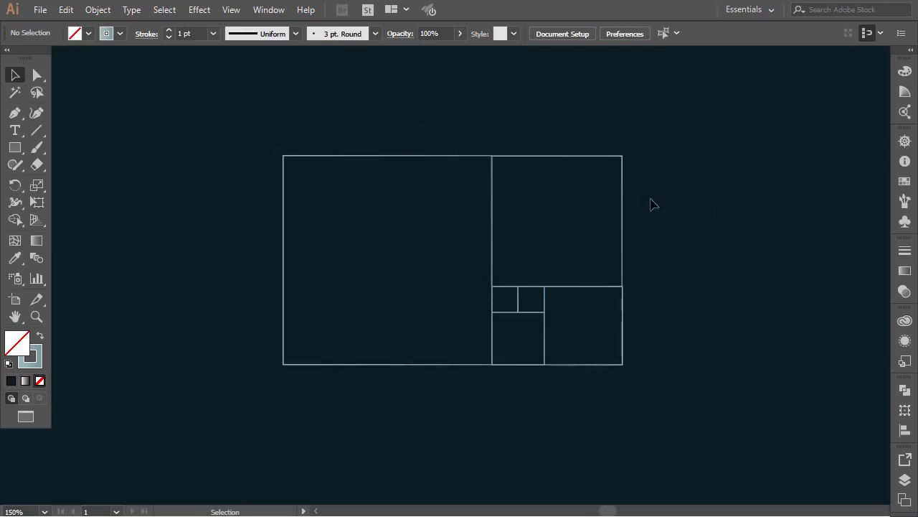
Draw circles from the centres of the largest and second-largest squares, each sized to touch its square's sides.
{"action": "left_click", "coordinate": [17, 149]}
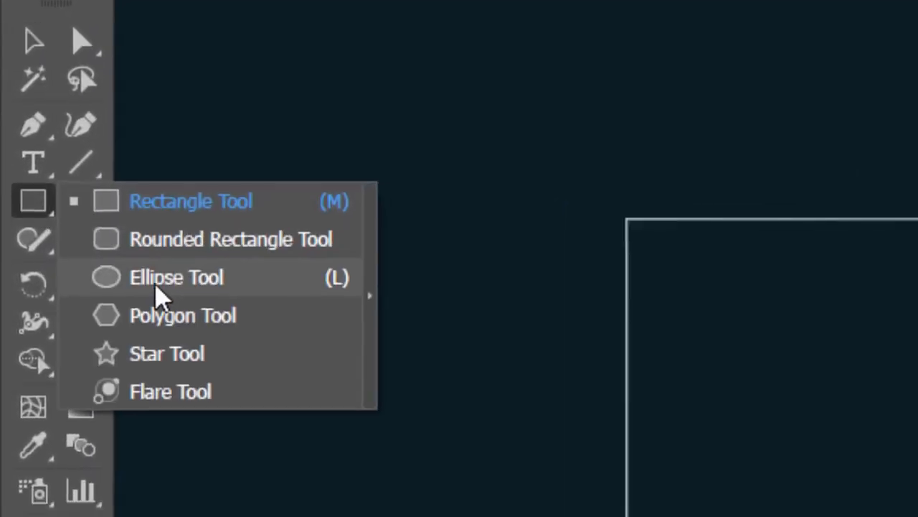
{"action": "left_click", "coordinate": [159, 289]}
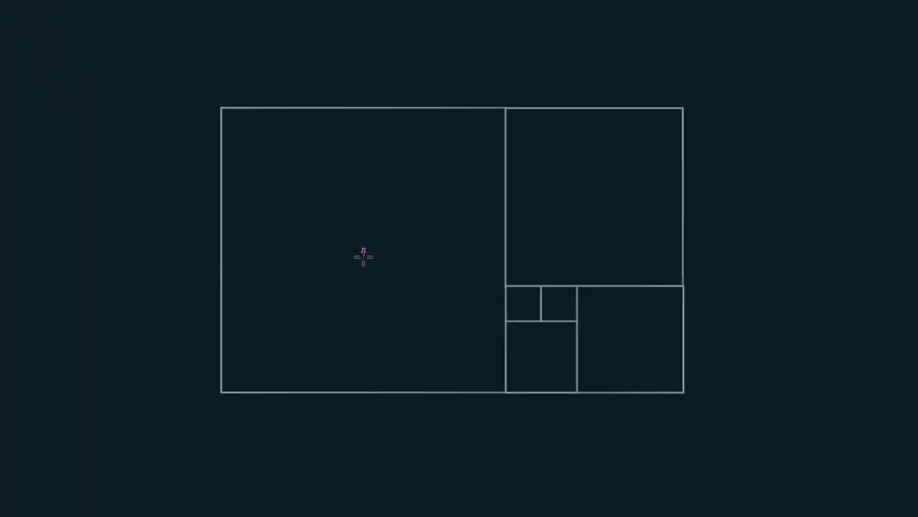
{"action": "left_click_drag", "start_coordinate": [363, 249], "coordinate": [486, 387]}
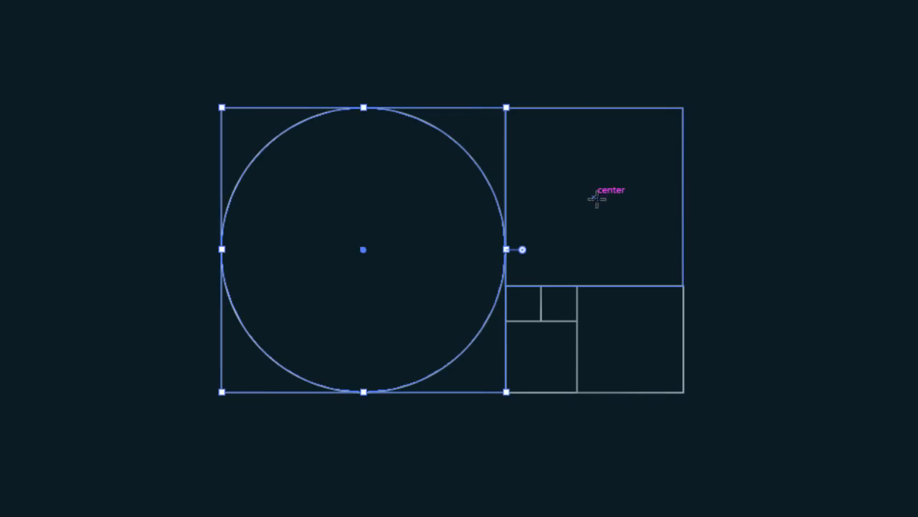
{"action": "left_click_drag", "start_coordinate": [596, 199], "coordinate": [663, 286]}
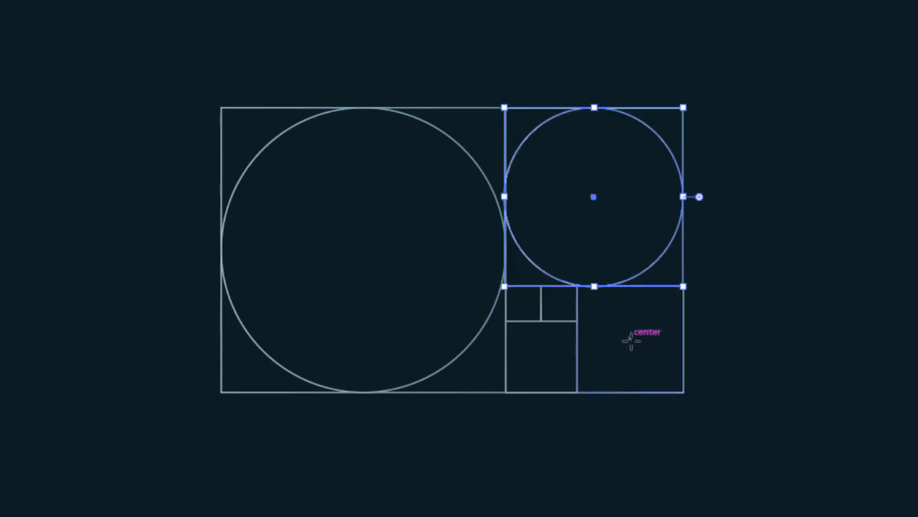
Draw circles from the centres of the third-, fourth- and fifth-largest squares, each sized to touch its square's sides.
{"action": "left_click_drag", "start_coordinate": [631, 338], "coordinate": [659, 394]}
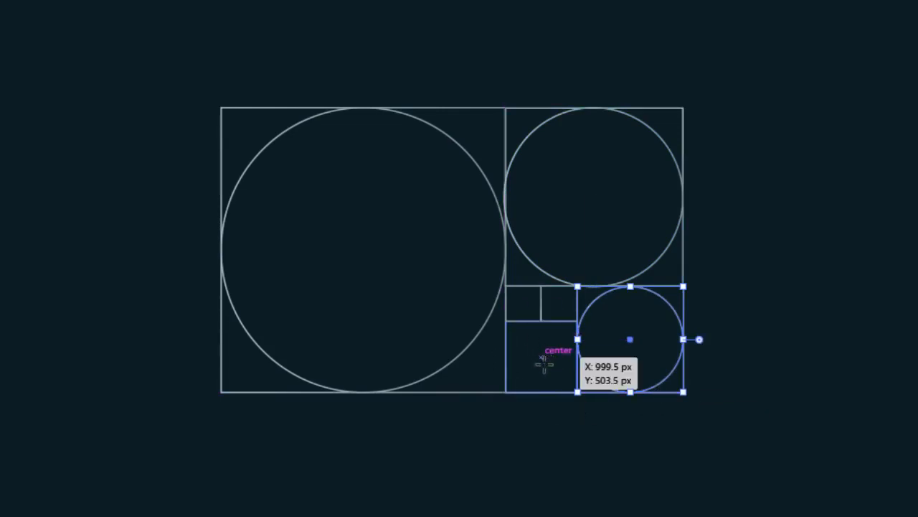
{"action": "left_click_drag", "start_coordinate": [541, 357], "coordinate": [564, 392]}
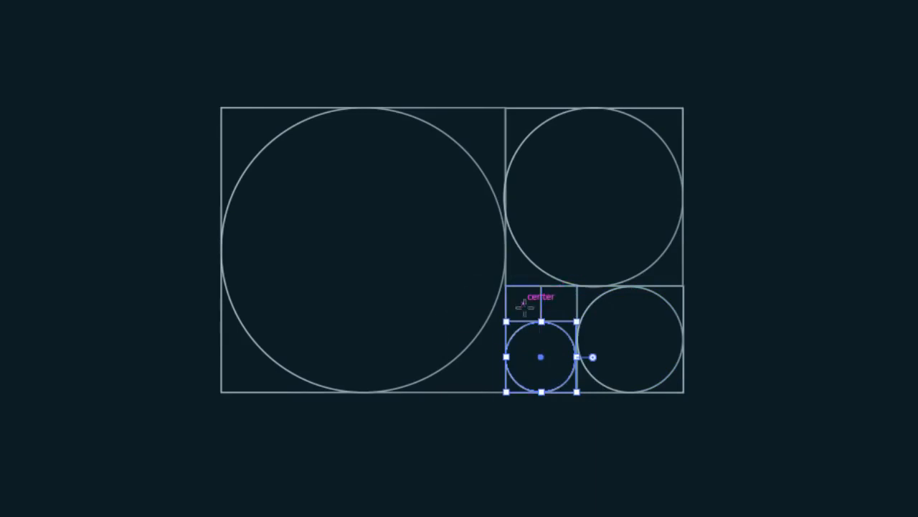
{"action": "left_click_drag", "start_coordinate": [523, 302], "coordinate": [541, 323]}
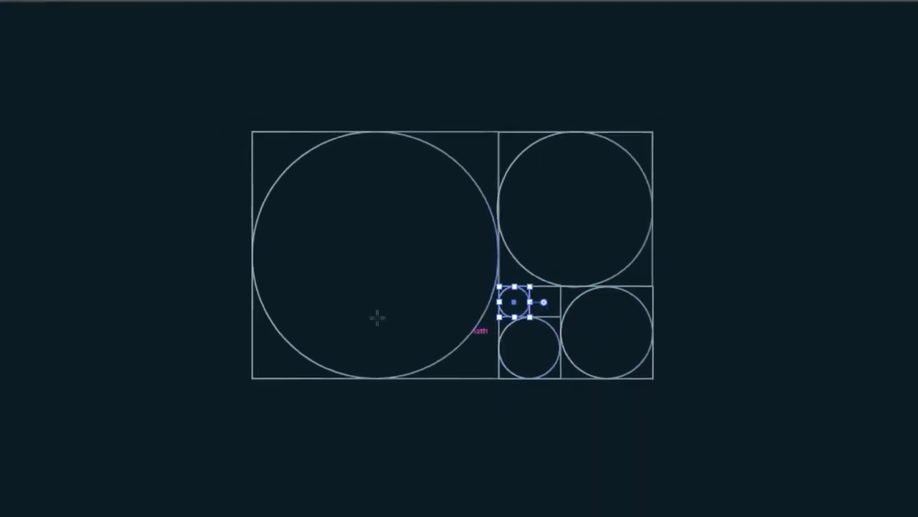
Move the whole golden-ratio rectangle with its inscribed circles horizontally to the right side of the canvas, and deselect it.
{"action": "left_click", "coordinate": [15, 74]}
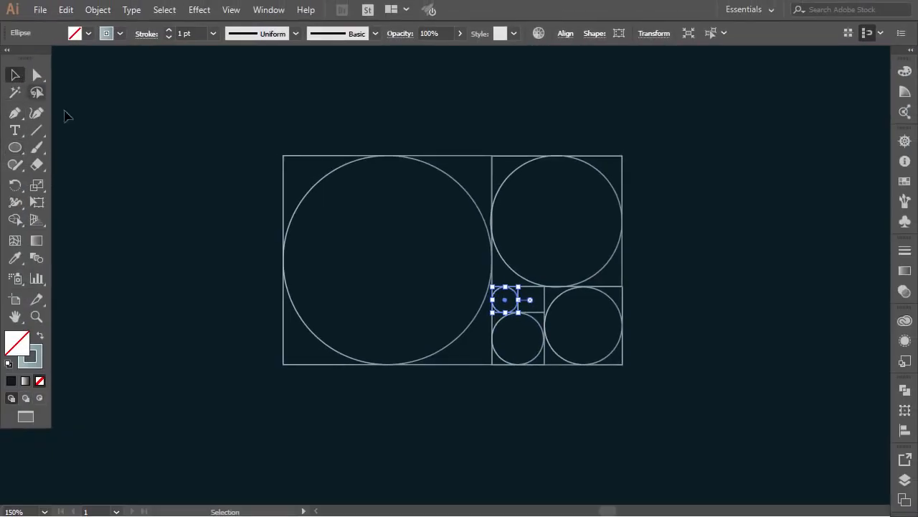
{"action": "left_click", "coordinate": [177, 191]}
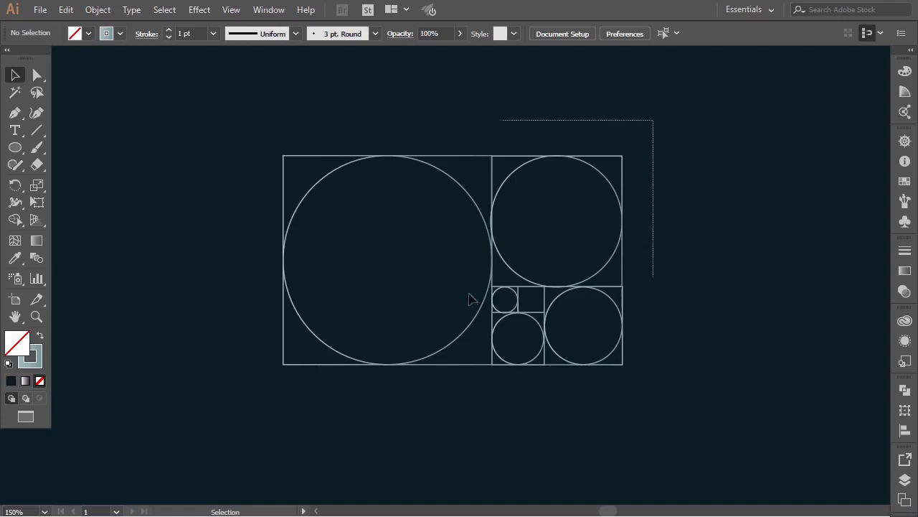
{"action": "left_click_drag", "start_coordinate": [290, 360], "coordinate": [253, 398]}
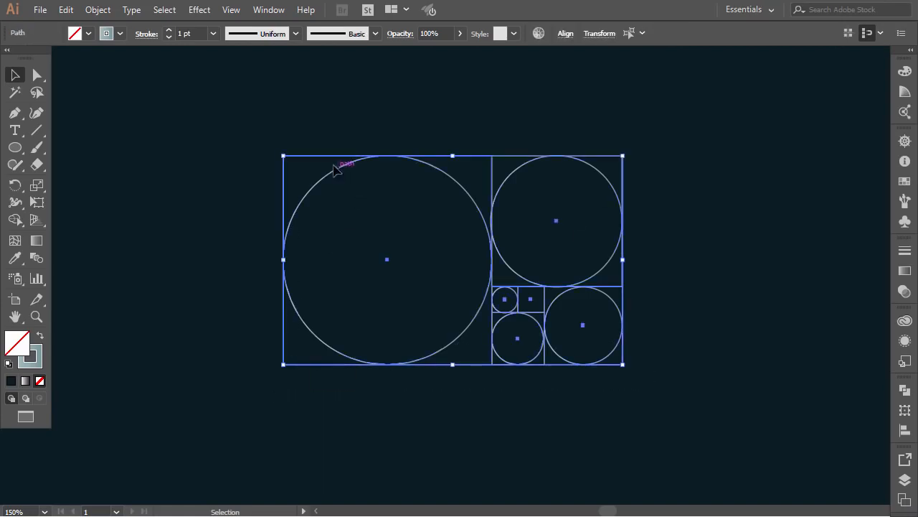
{"action": "left_click_drag", "start_coordinate": [329, 161], "coordinate": [577, 175]}
{"action": "left_click", "coordinate": [643, 427]}
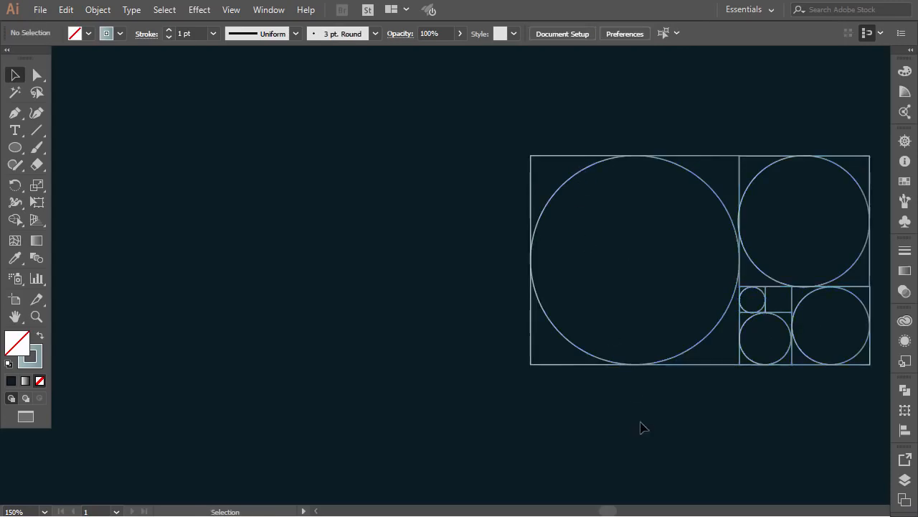
Copy the five inscribed circles into the empty area left of the rectangle, placing the four smaller ones inside the largest.
{"action": "left_click_drag", "start_coordinate": [562, 338], "coordinate": [191, 388]}
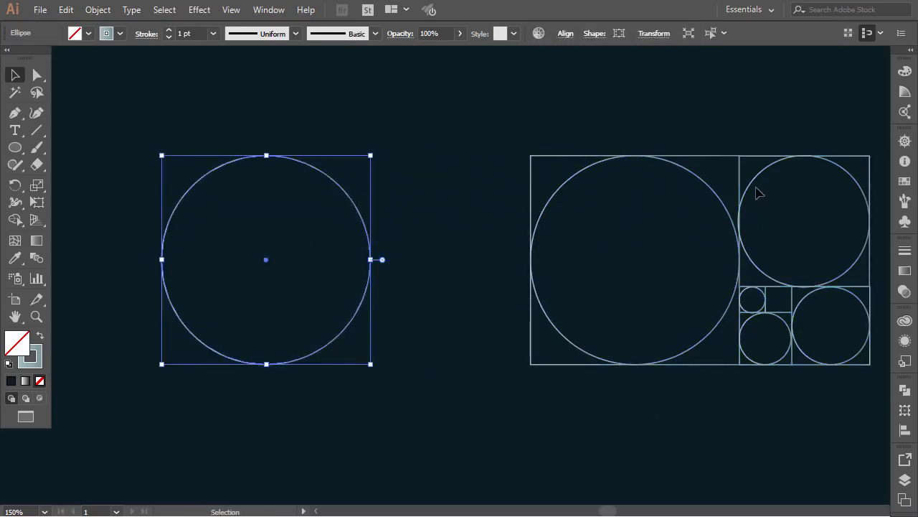
{"action": "left_click_drag", "start_coordinate": [752, 185], "coordinate": [215, 180]}
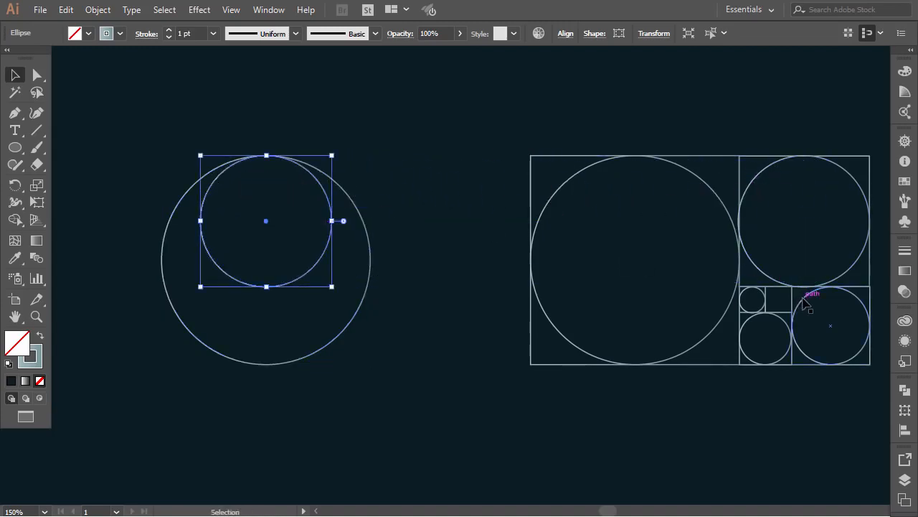
{"action": "left_click_drag", "start_coordinate": [806, 304], "coordinate": [235, 274]}
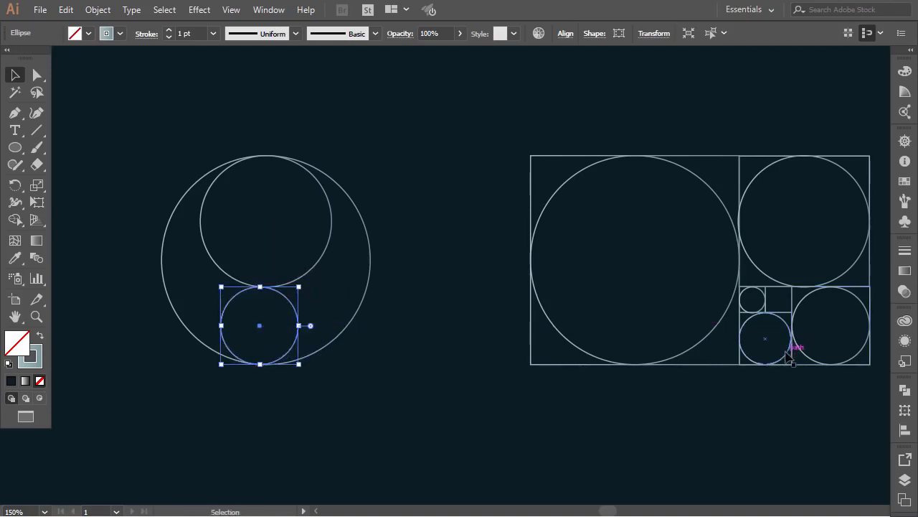
{"action": "left_click_drag", "start_coordinate": [787, 353], "coordinate": [271, 350]}
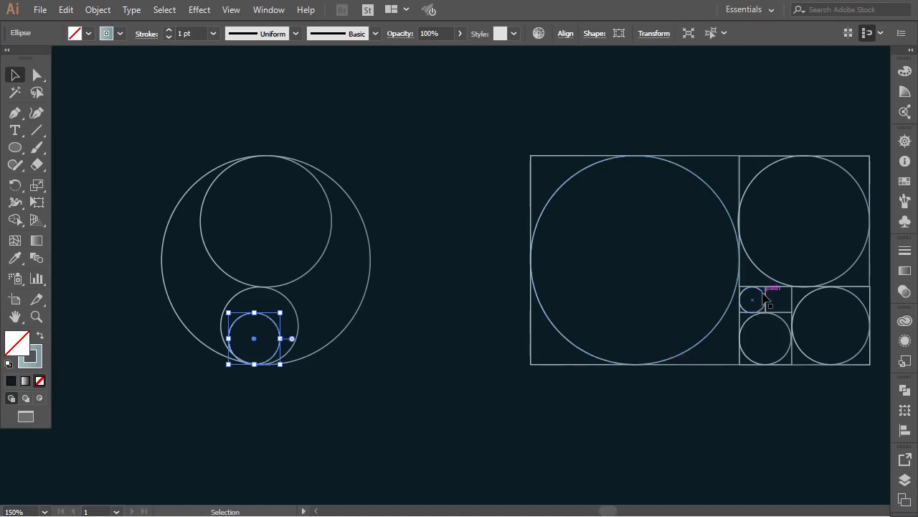
{"action": "left_click_drag", "start_coordinate": [754, 299], "coordinate": [262, 317]}
{"action": "left_click", "coordinate": [418, 241]}
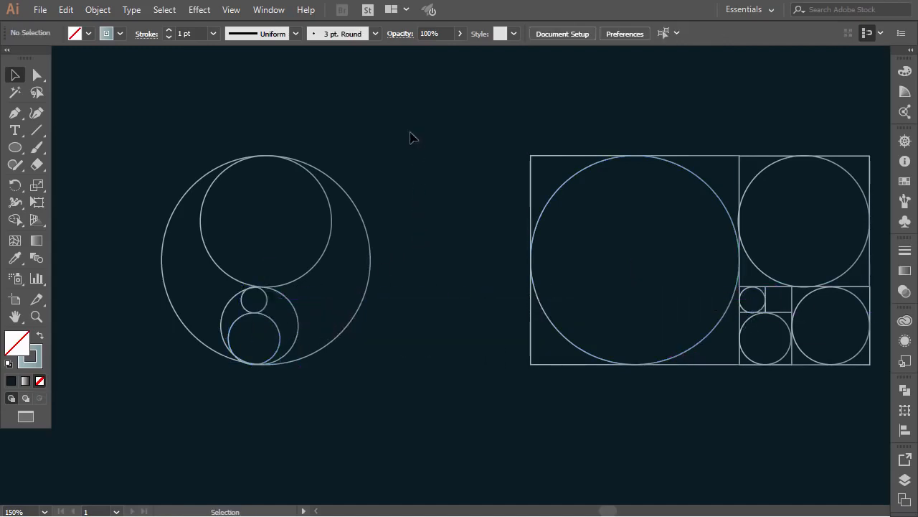
Select the five copied circles and align their centres horizontally and vertically to make them concentric.
{"action": "left_click_drag", "start_coordinate": [411, 134], "coordinate": [177, 392]}
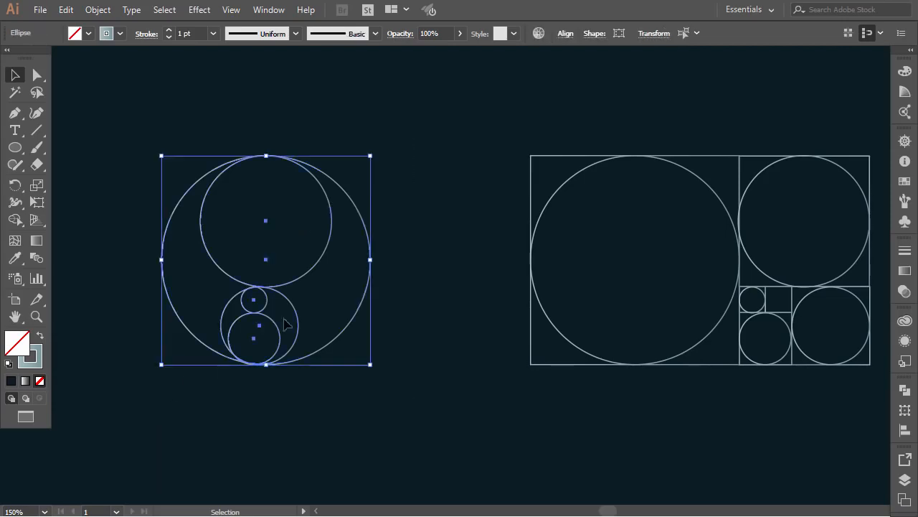
{"action": "left_click", "coordinate": [567, 35]}
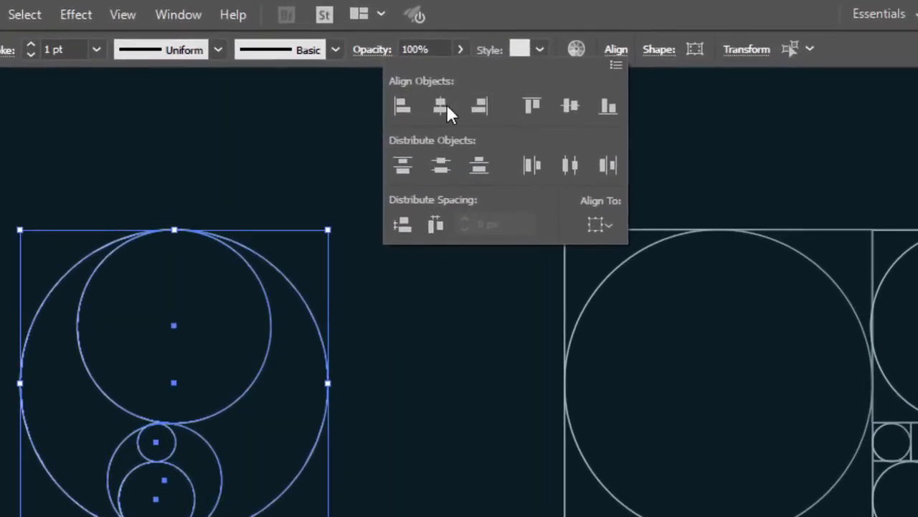
{"action": "left_click", "coordinate": [440, 106]}
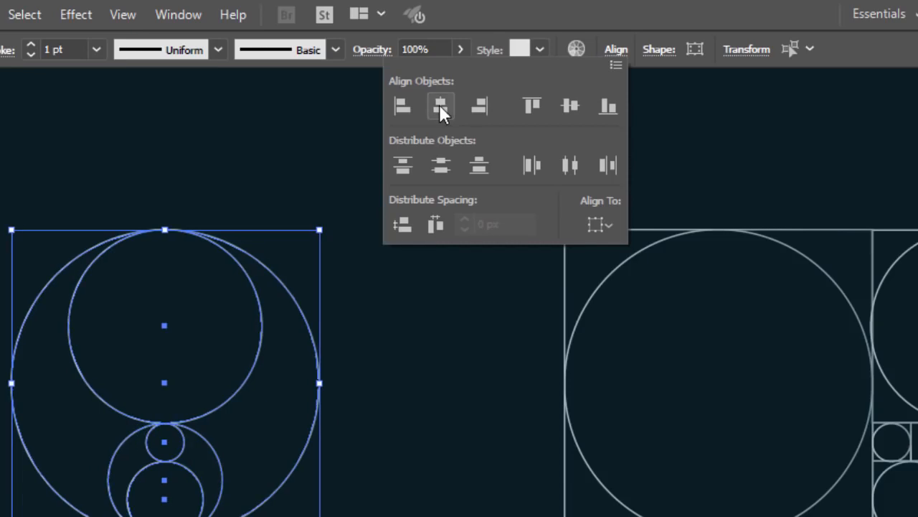
{"action": "left_click", "coordinate": [569, 105]}
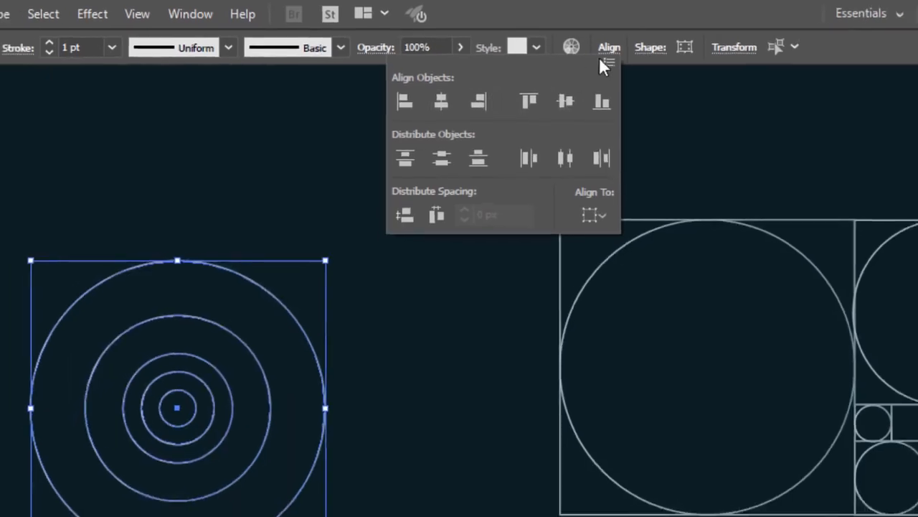
{"action": "left_click", "coordinate": [616, 49]}
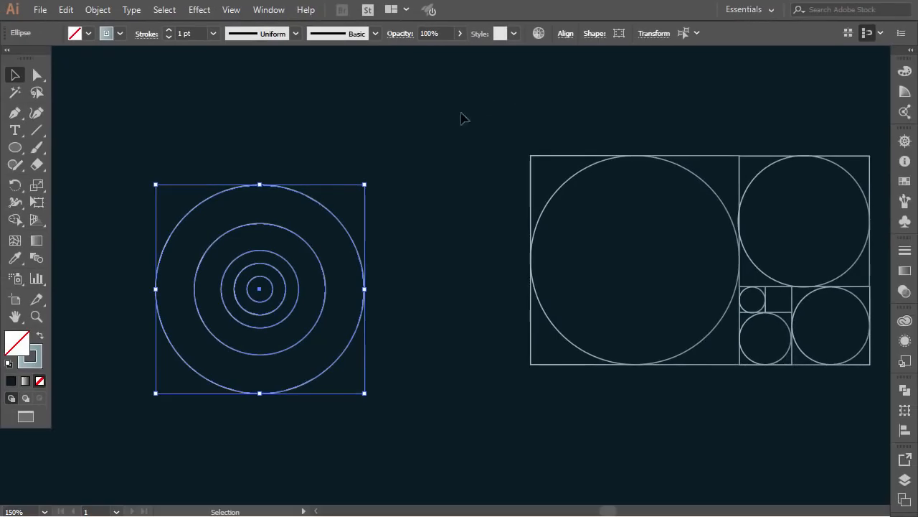
{"action": "left_click", "coordinate": [444, 121]}
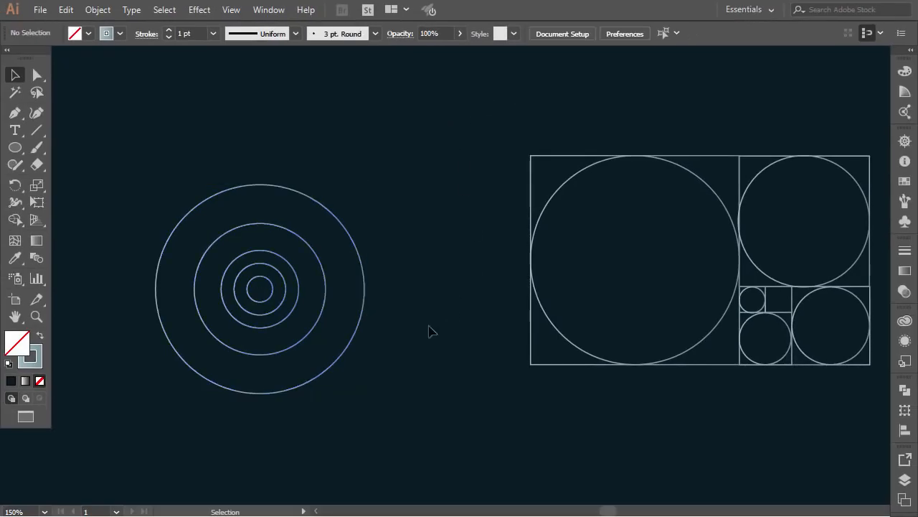
Move the five concentric circles up about 24 px and deselect them.
{"action": "left_click_drag", "start_coordinate": [193, 326], "coordinate": [189, 388]}
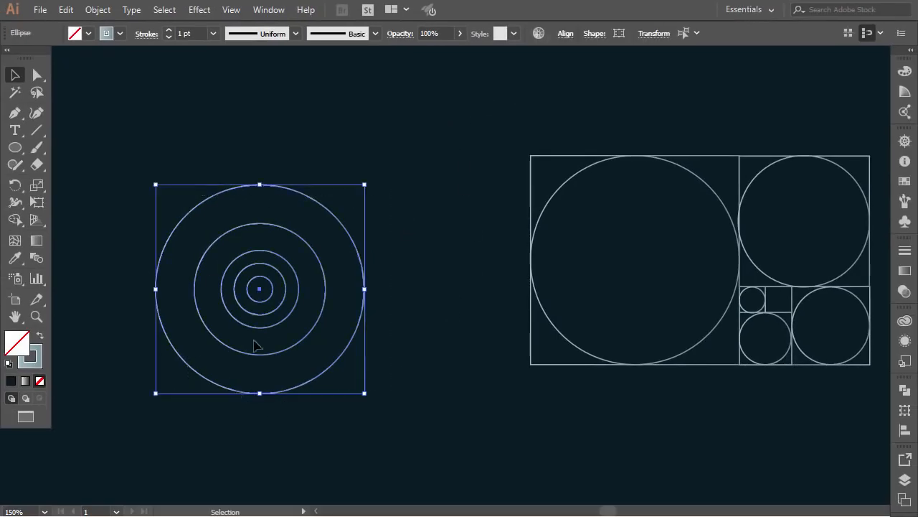
{"action": "left_click_drag", "start_coordinate": [264, 302], "coordinate": [264, 276]}
{"action": "left_click", "coordinate": [481, 201]}
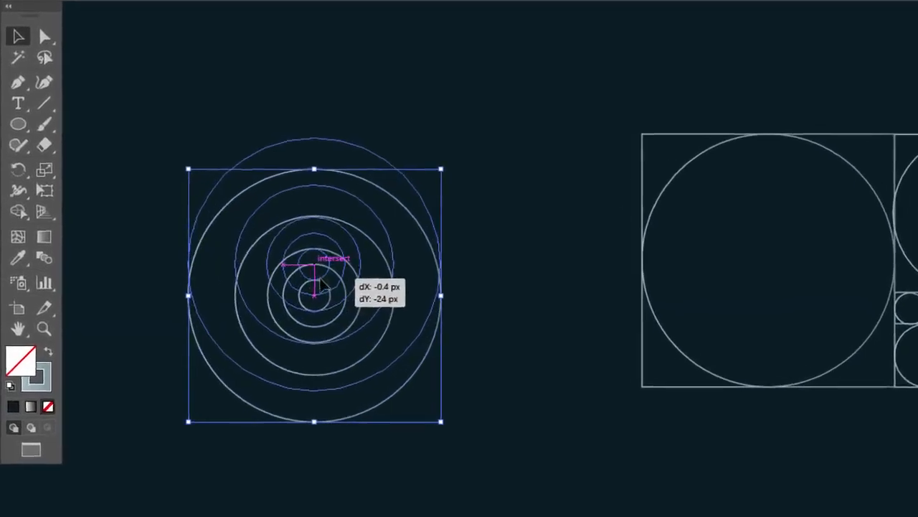
Select the golden-ratio rectangle with its inscribed circles, shift it left, and deselect it.
{"action": "left_click_drag", "start_coordinate": [642, 70], "coordinate": [917, 412]}
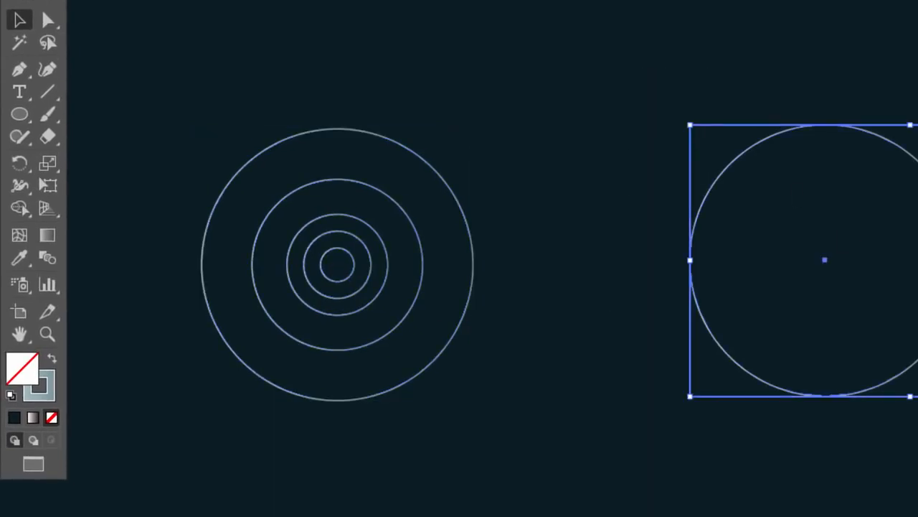
{"action": "left_click_drag", "start_coordinate": [910, 259], "coordinate": [825, 259]}
{"action": "left_click", "coordinate": [752, 416]}
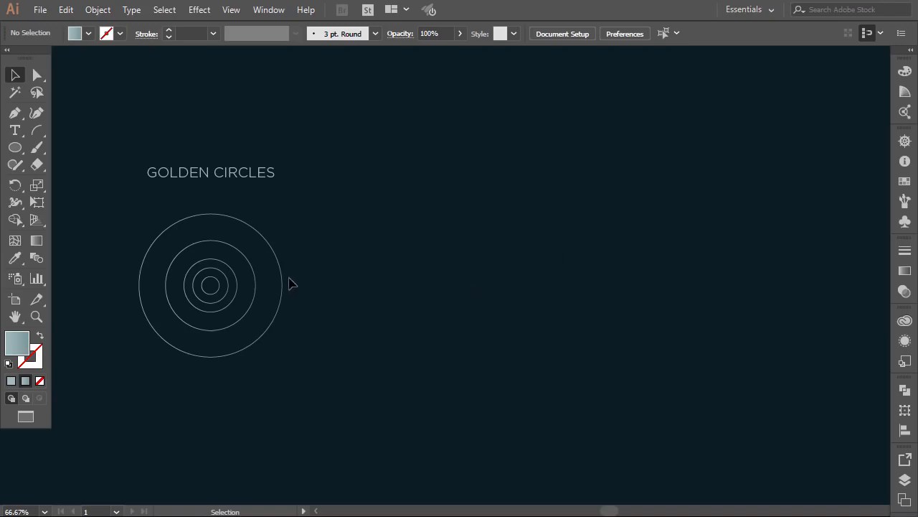
Build an eye shape from copies of the two largest golden circles: one smaller circle with two large ones touching its top and bottom.
{"action": "left_click_drag", "start_coordinate": [287, 280], "coordinate": [610, 281]}
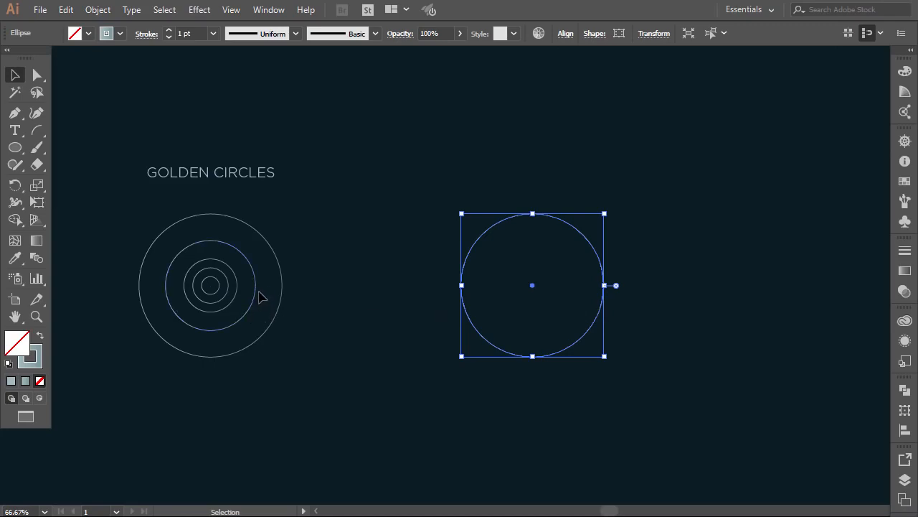
{"action": "left_click_drag", "start_coordinate": [257, 286], "coordinate": [581, 296]}
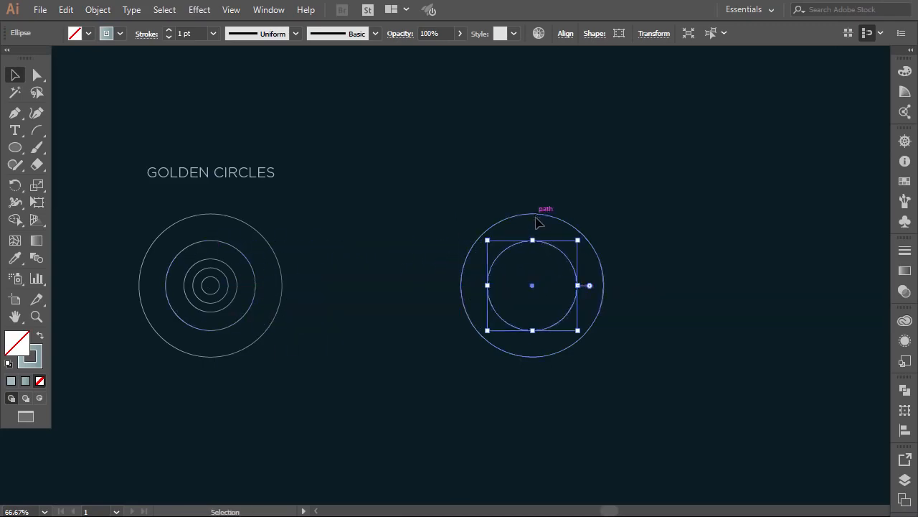
{"action": "left_click_drag", "start_coordinate": [538, 222], "coordinate": [552, 248]}
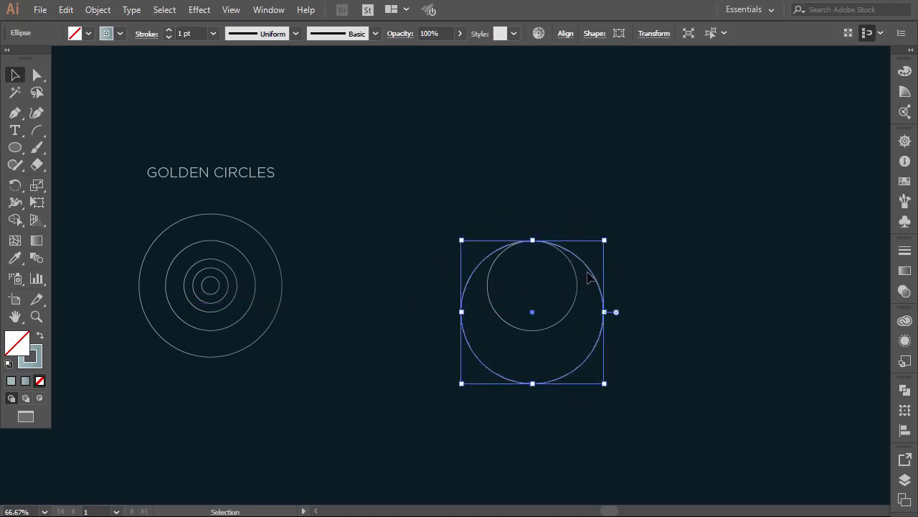
{"action": "left_click_drag", "start_coordinate": [591, 270], "coordinate": [590, 221]}
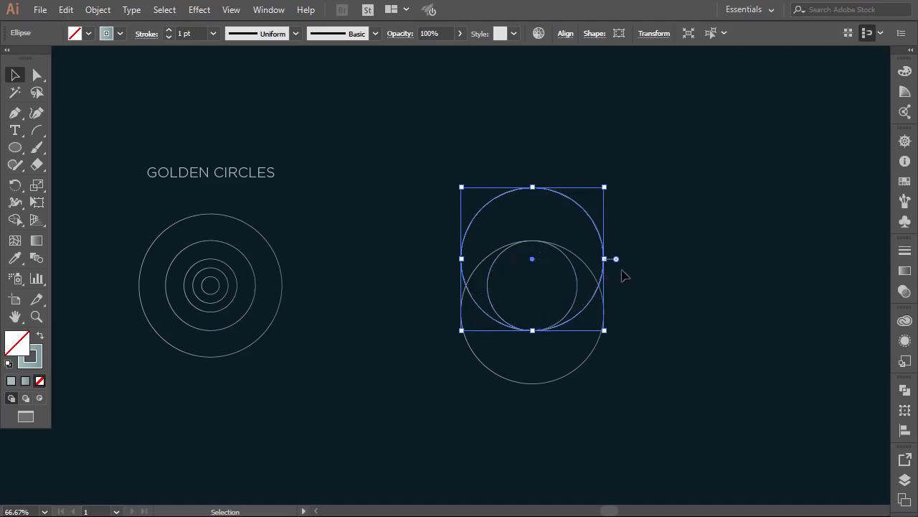
{"action": "left_click", "coordinate": [629, 248]}
Copy the two large circles right to form an adjoining second eye, and place a copy of the second-largest golden circle inside it.
{"action": "left_click_drag", "start_coordinate": [608, 310], "coordinate": [736, 298]}
{"action": "left_click", "coordinate": [781, 375]}
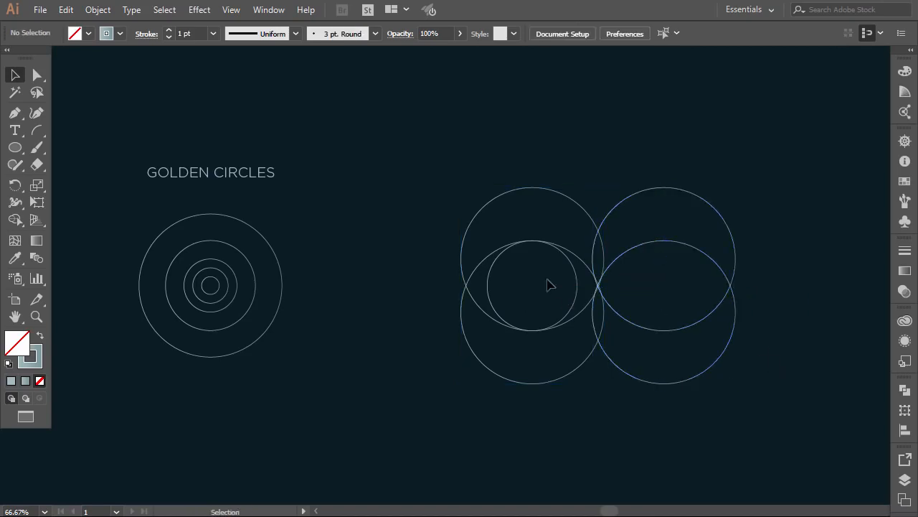
{"action": "left_click_drag", "start_coordinate": [258, 282], "coordinate": [707, 299]}
{"action": "left_click", "coordinate": [744, 287]}
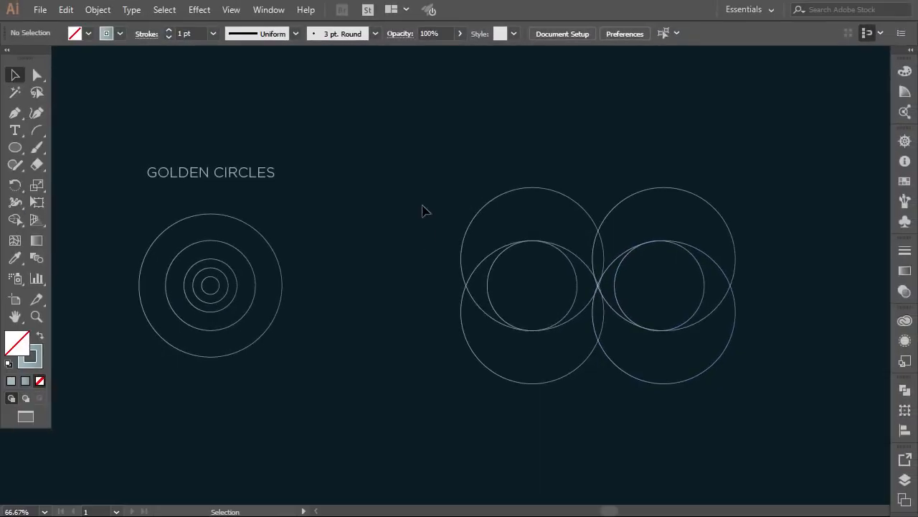
Select all circles of both eye shapes and erase their upper outer crescents with the Shape Builder.
{"action": "left_click_drag", "start_coordinate": [422, 210], "coordinate": [750, 402]}
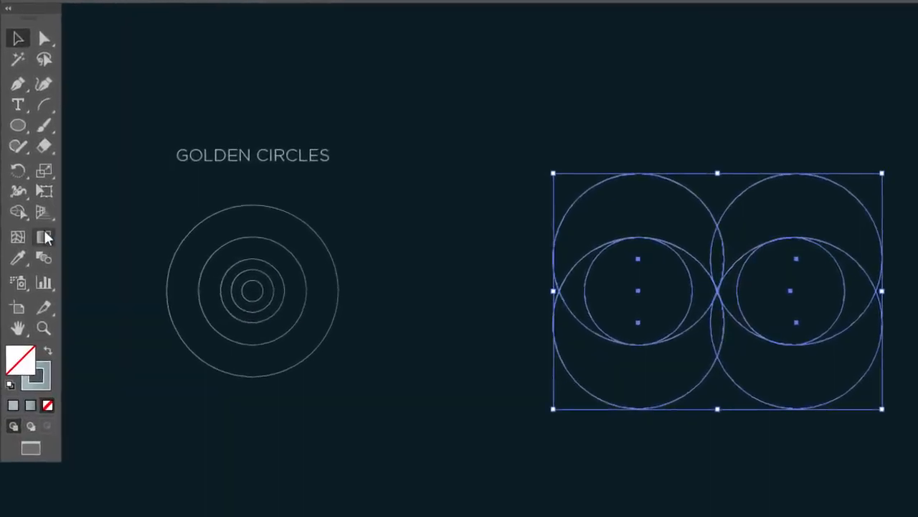
{"action": "left_click", "coordinate": [15, 220]}
{"action": "left_click", "coordinate": [133, 203]}
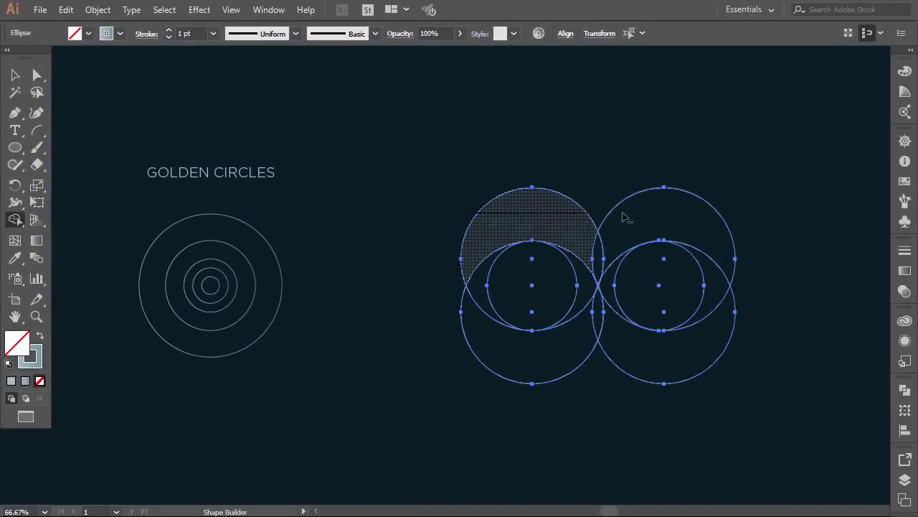
{"action": "left_click_drag", "start_coordinate": [624, 217], "coordinate": [701, 212]}
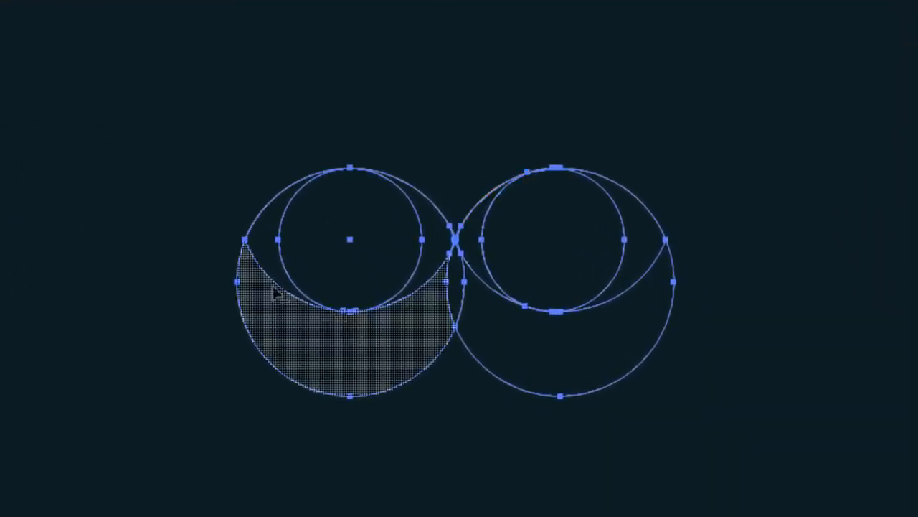
Erase the lower outer crescents and the second eye's inner circle and right part, leaving a tail crescent.
{"action": "mouse_move", "coordinate": [285, 287]}
{"action": "left_mouse_down", "text": "alt"}
{"action": "mouse_move", "coordinate": [407, 354]}
{"action": "mouse_move", "coordinate": [437, 348]}
{"action": "left_mouse_up", "text": "alt"}
{"action": "mouse_move", "coordinate": [416, 317]}
{"action": "left_mouse_down", "text": "alt"}
{"action": "mouse_move", "coordinate": [465, 292]}
{"action": "mouse_move", "coordinate": [493, 314]}
{"action": "left_mouse_up", "text": "alt"}
{"action": "mouse_move", "coordinate": [694, 233]}
{"action": "left_mouse_down"}
{"action": "mouse_move", "coordinate": [585, 237]}
{"action": "mouse_move", "coordinate": [555, 265]}
{"action": "left_mouse_up"}
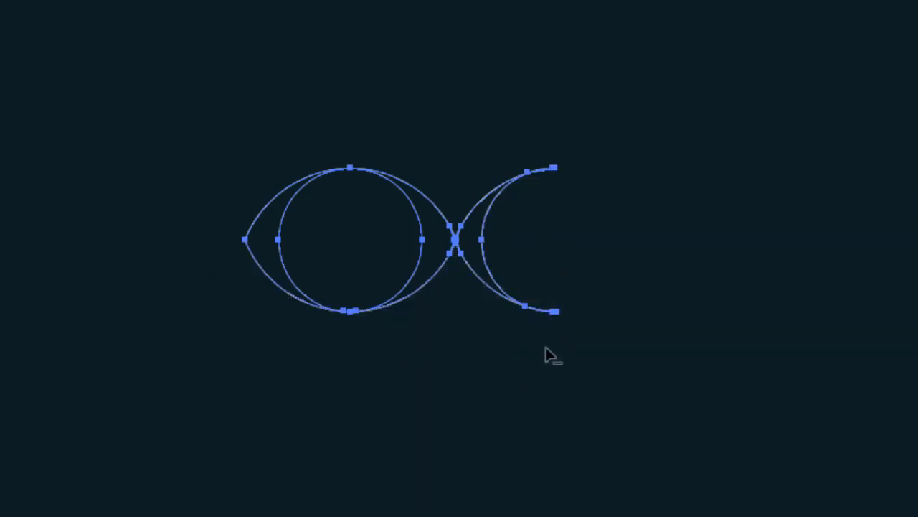
Remove the thin leftover arcs from the upper and lower tips of the tail crescent.
{"action": "left_click_drag", "start_coordinate": [545, 355], "coordinate": [517, 132], "text": "alt"}
{"action": "key", "text": "ctrl+z"}
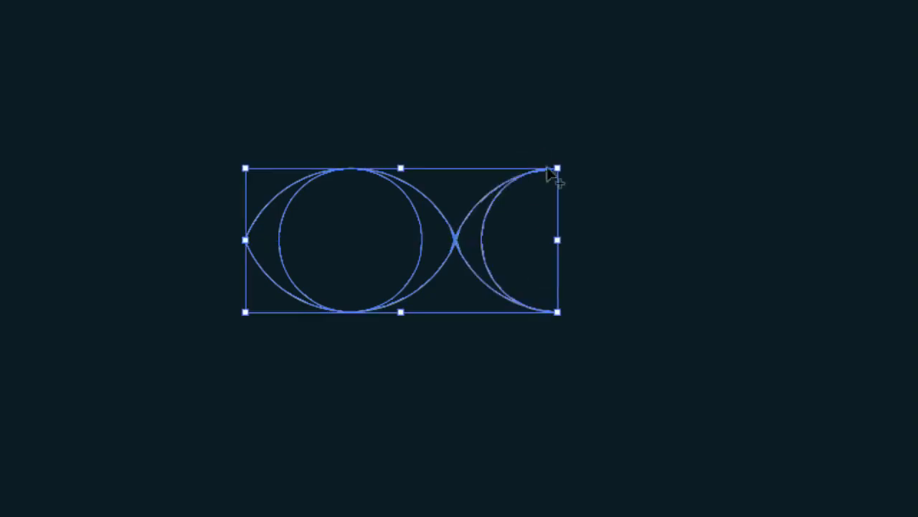
{"action": "left_click_drag", "start_coordinate": [549, 169], "coordinate": [548, 168], "text": "alt"}
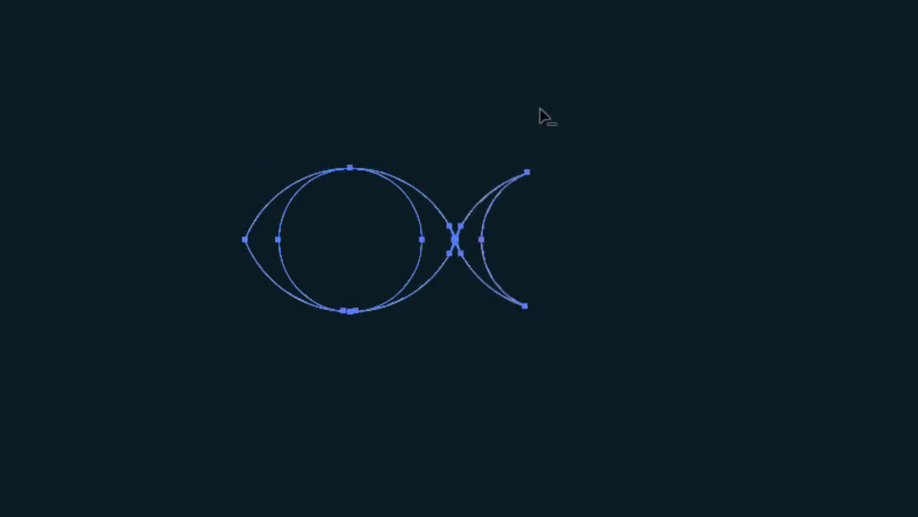
{"action": "key", "text": "v"}
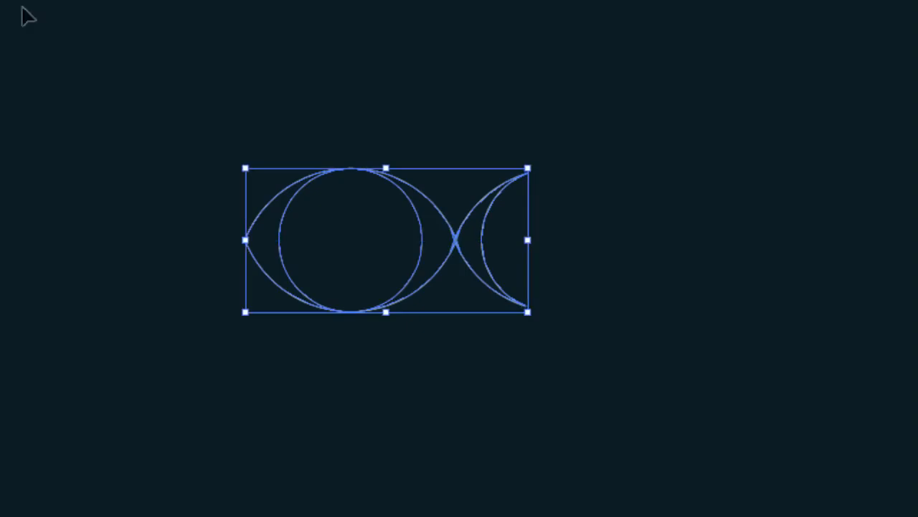
Delete the circle inside the fish body, and swap fill and stroke on the remaining body and tail shapes.
{"action": "left_click", "coordinate": [318, 96]}
{"action": "left_click", "coordinate": [413, 212]}
{"action": "key", "text": "Delete"}
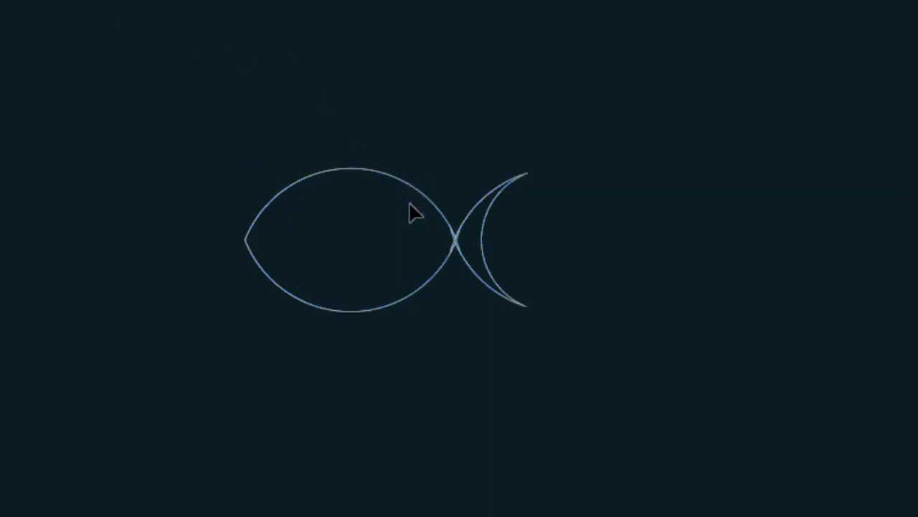
{"action": "left_click_drag", "start_coordinate": [544, 112], "coordinate": [206, 345]}
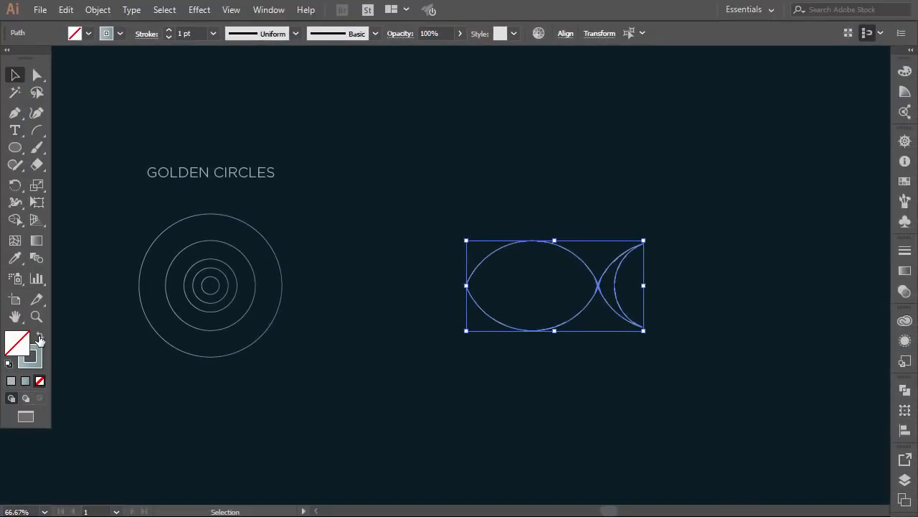
{"action": "left_click", "coordinate": [39, 336]}
{"action": "left_click", "coordinate": [442, 383]}
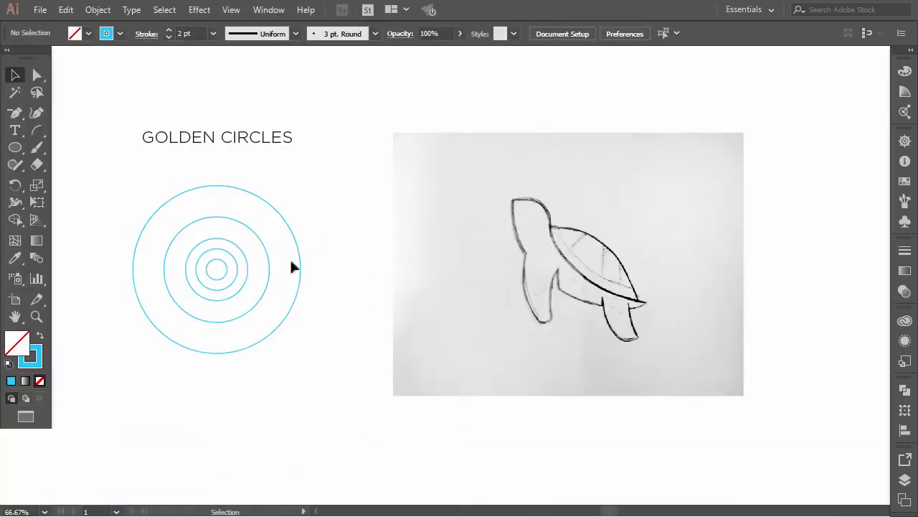
{"action": "left_click", "coordinate": [133, 257]}
{"action": "left_click", "coordinate": [295, 159]}
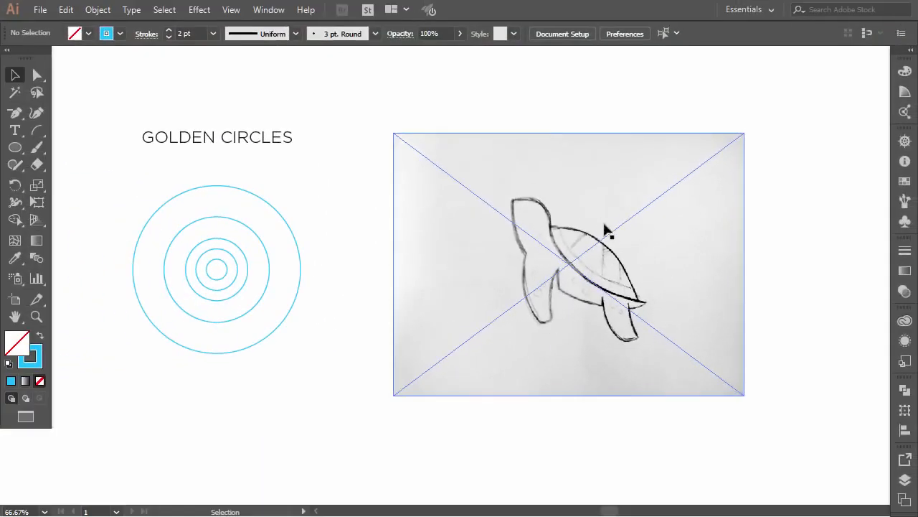
Move the turtle sketch image over the golden circles and send it to the back.
{"action": "left_click_drag", "start_coordinate": [605, 229], "coordinate": [276, 230]}
{"action": "right_click", "coordinate": [247, 240]}
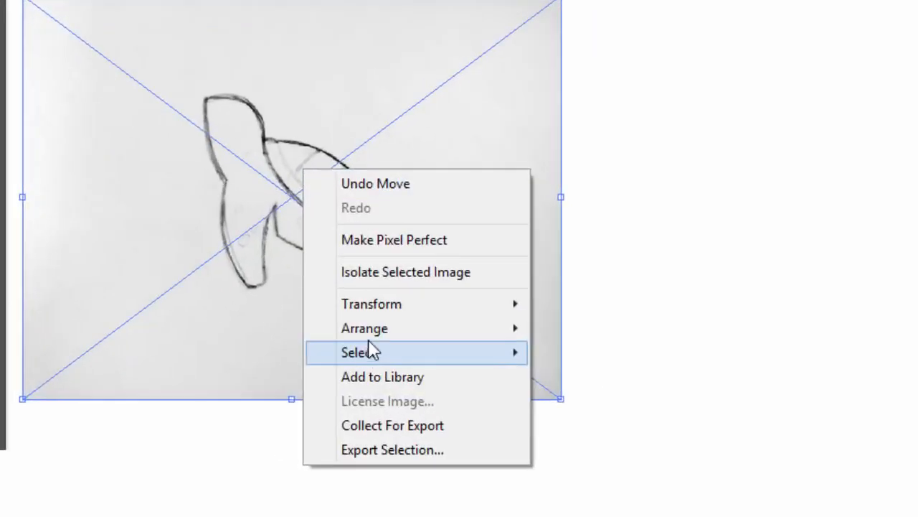
{"action": "mouse_move", "coordinate": [369, 329]}
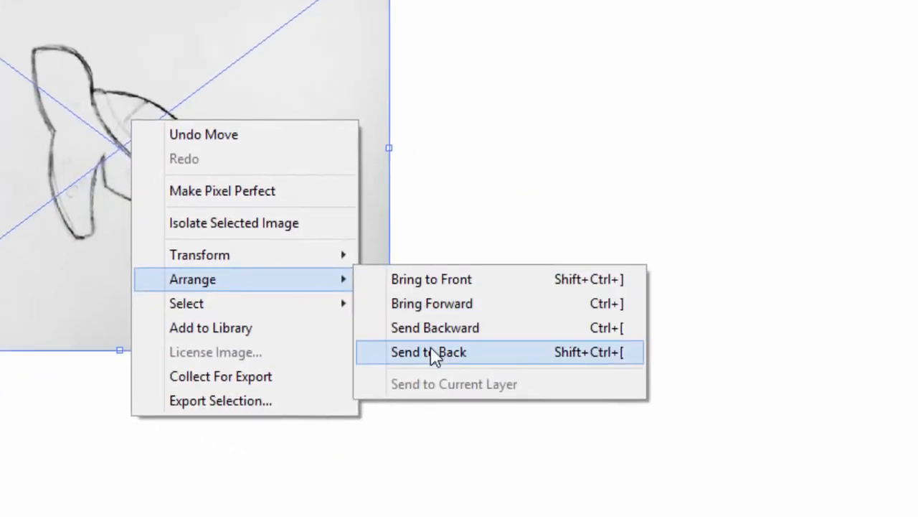
{"action": "left_click", "coordinate": [434, 353]}
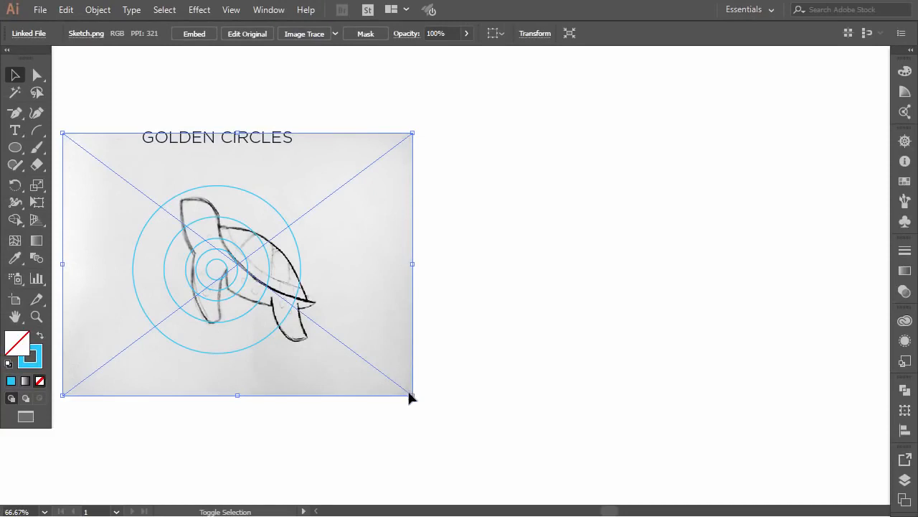
Scale the turtle sketch down proportionally to suit the golden circles and move it to the empty area beside them.
{"action": "left_click_drag", "start_coordinate": [413, 393], "coordinate": [337, 357]}
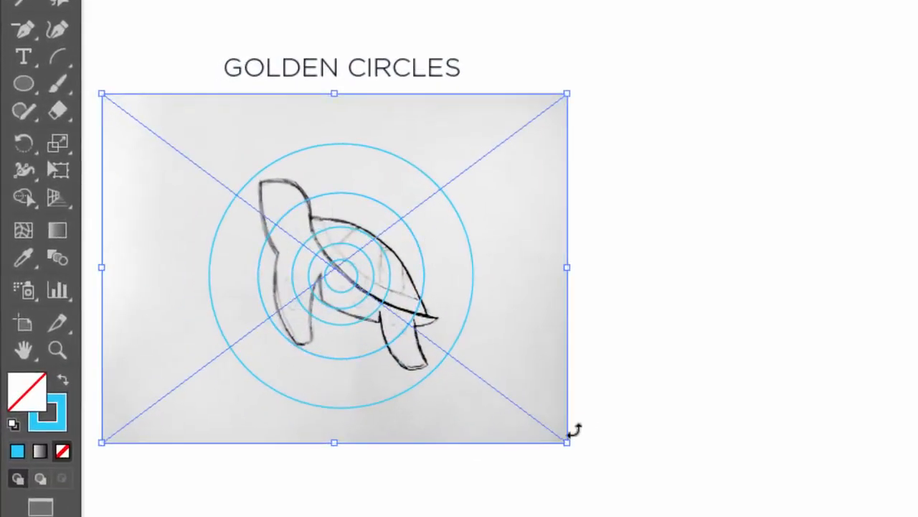
{"action": "left_click_drag", "start_coordinate": [567, 441], "coordinate": [561, 437]}
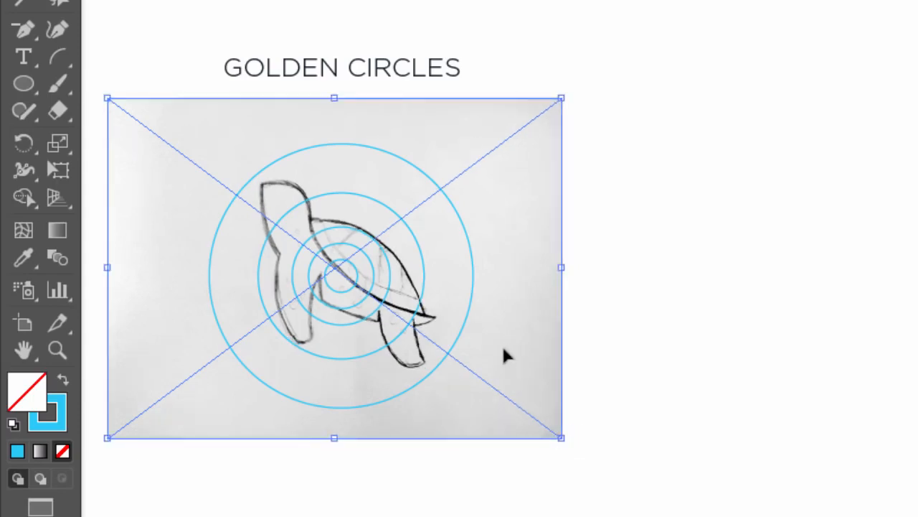
{"action": "left_click_drag", "start_coordinate": [513, 190], "coordinate": [800, 234]}
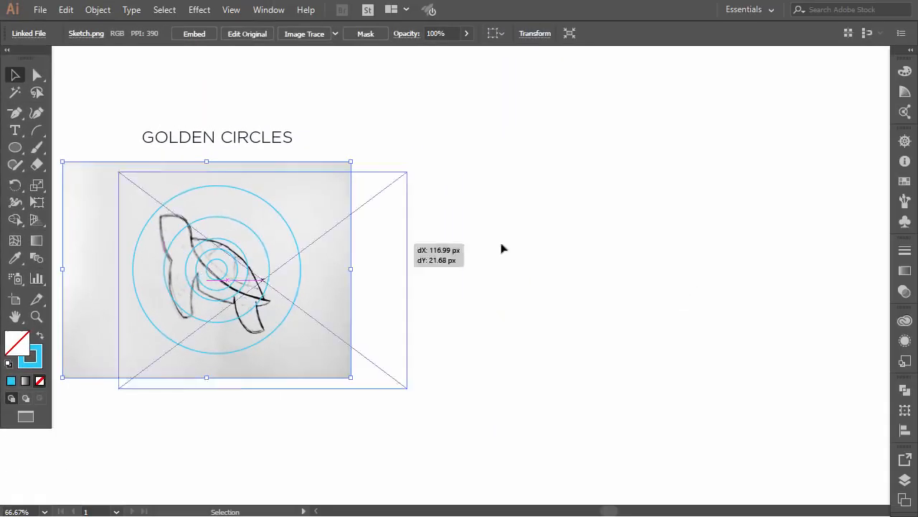
{"action": "left_click_drag", "start_coordinate": [502, 248], "coordinate": [714, 249]}
{"action": "left_click", "coordinate": [787, 266]}
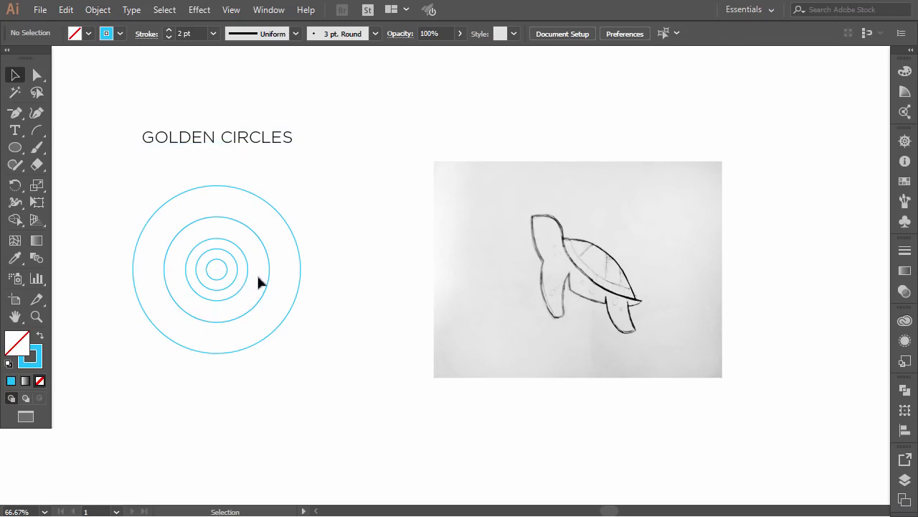
{"action": "left_click_drag", "start_coordinate": [581, 318], "coordinate": [589, 312]}
{"action": "left_click", "coordinate": [570, 382]}
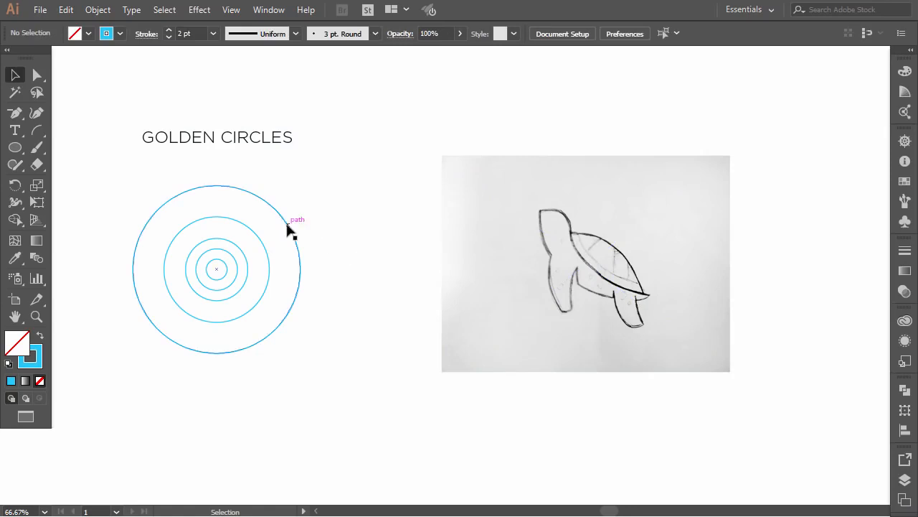
Copy the largest golden circle onto the sketch, fitting it to the front of the turtle's neck and the belly curve.
{"action": "left_click_drag", "start_coordinate": [291, 231], "coordinate": [678, 170]}
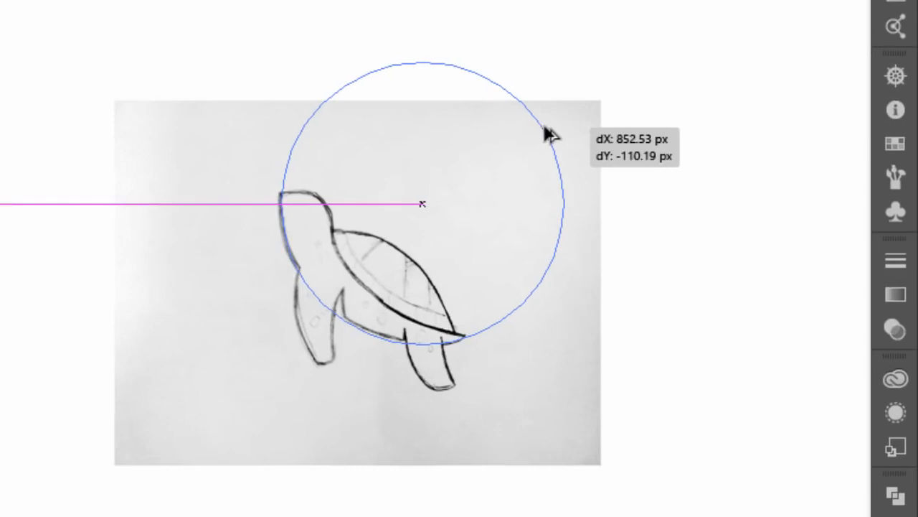
{"action": "left_click_drag", "start_coordinate": [549, 136], "coordinate": [549, 135]}
{"action": "left_click", "coordinate": [691, 412]}
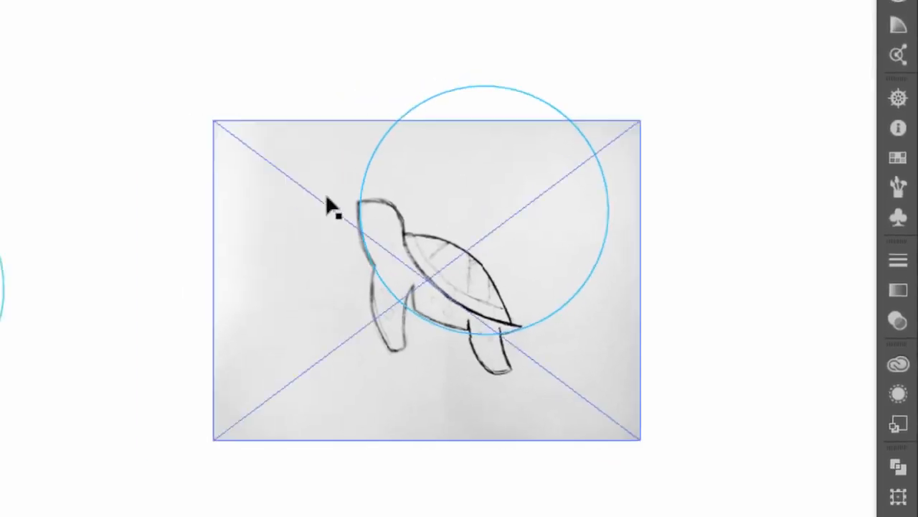
{"action": "left_click", "coordinate": [671, 224]}
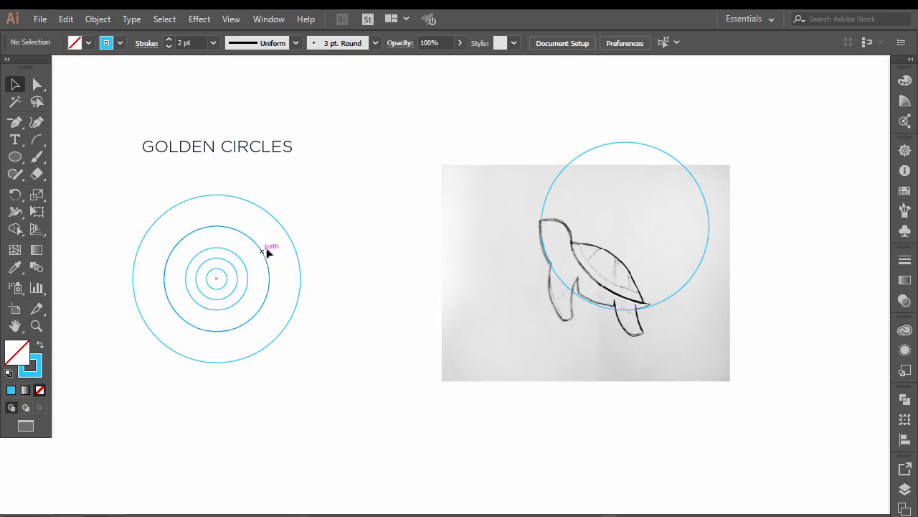
Copy the second-largest golden circle onto the sketch, fitting its upper arc to the top of the turtle's shell.
{"action": "left_click_drag", "start_coordinate": [266, 251], "coordinate": [637, 272]}
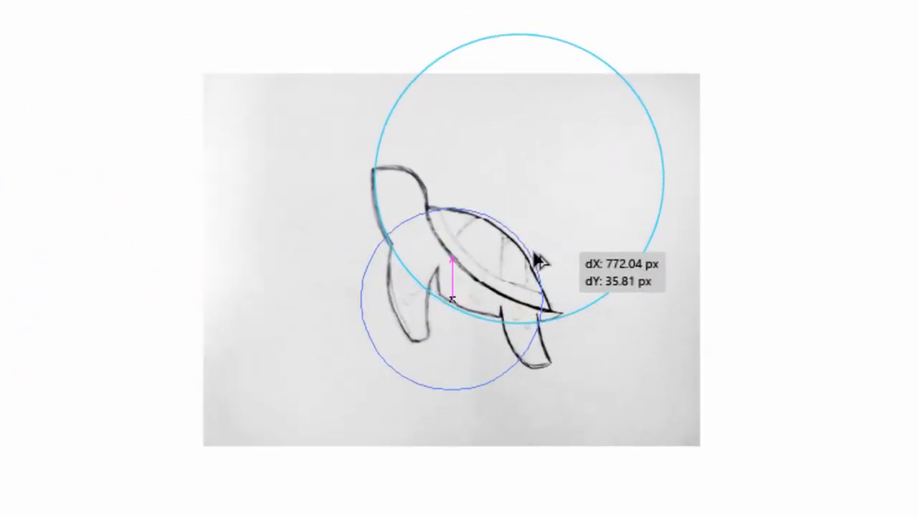
{"action": "left_click_drag", "start_coordinate": [539, 262], "coordinate": [543, 253]}
{"action": "left_click", "coordinate": [721, 320]}
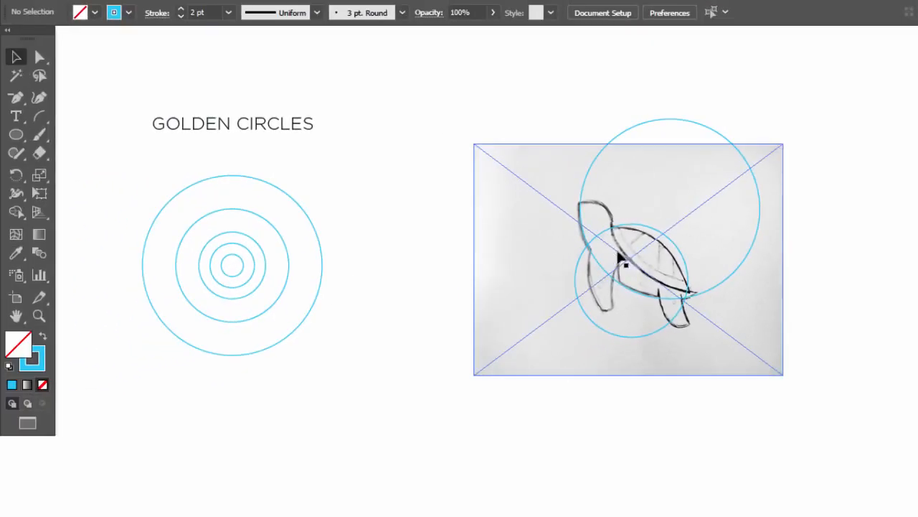
Place another copy of the largest golden circle along the lower edge of the turtle's shell.
{"action": "left_click_drag", "start_coordinate": [304, 217], "coordinate": [782, 157]}
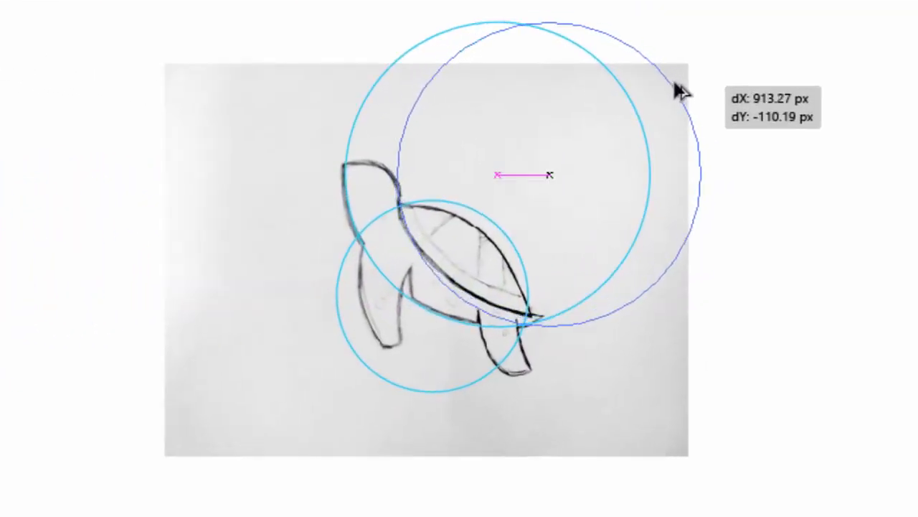
{"action": "mouse_move", "coordinate": [675, 84]}
{"action": "left_mouse_down"}
{"action": "mouse_move", "coordinate": [684, 86]}
{"action": "mouse_move", "coordinate": [663, 72]}
{"action": "mouse_move", "coordinate": [677, 82]}
{"action": "left_mouse_up"}
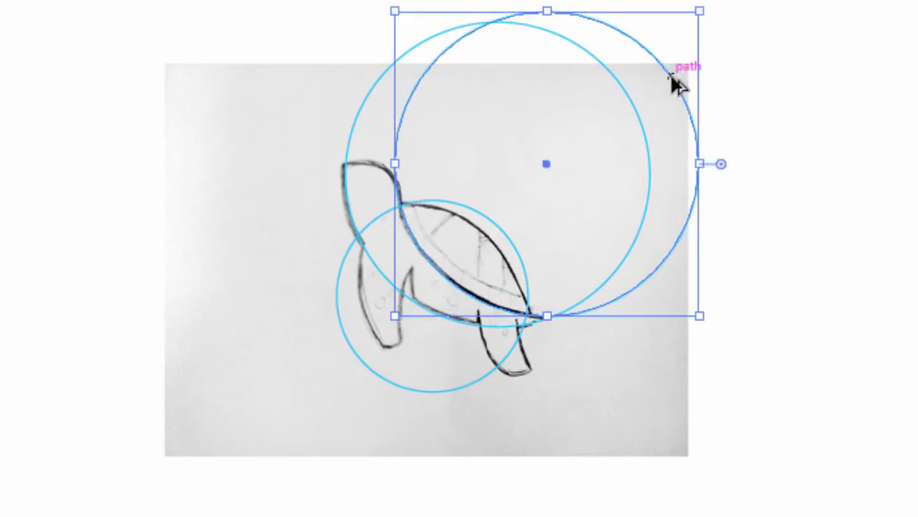
{"action": "left_click", "coordinate": [816, 262]}
{"action": "left_click", "coordinate": [569, 332]}
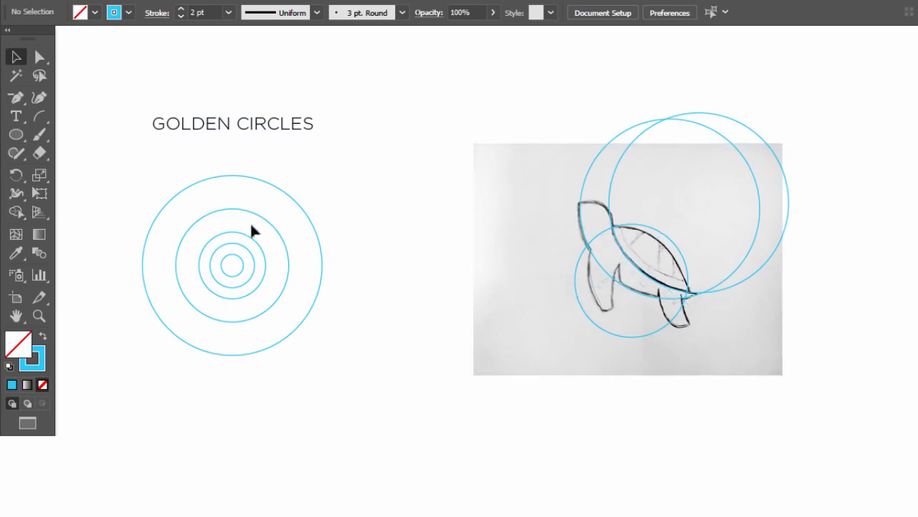
Copy the third-largest golden circle onto the turtle's head, with its topmost point on the neck circle at the snout.
{"action": "left_click_drag", "start_coordinate": [245, 240], "coordinate": [595, 212]}
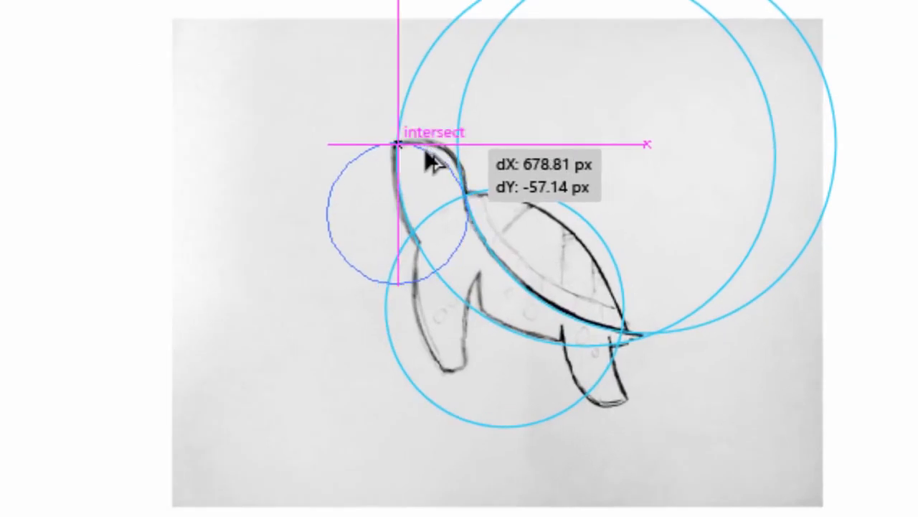
{"action": "left_click_drag", "start_coordinate": [429, 164], "coordinate": [429, 159]}
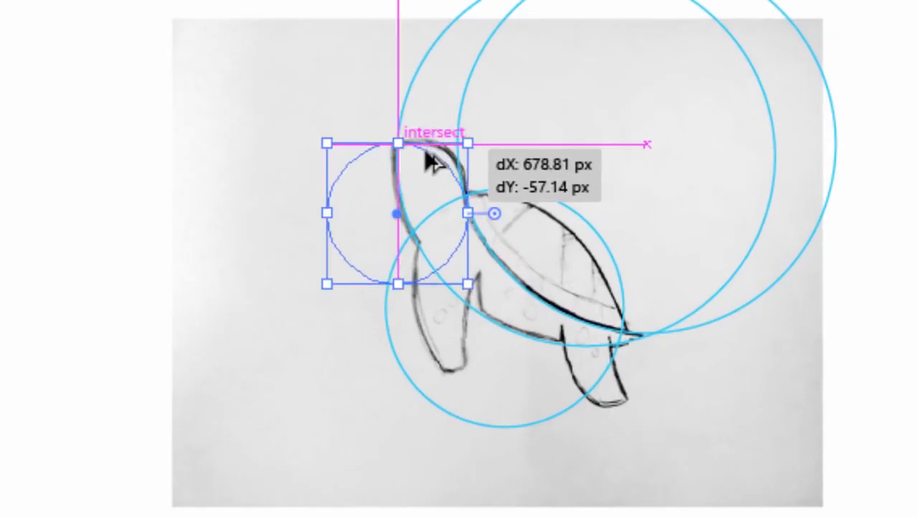
{"action": "scroll", "coordinate": [447, 177], "scroll_direction": "up", "scroll_amount": 3}
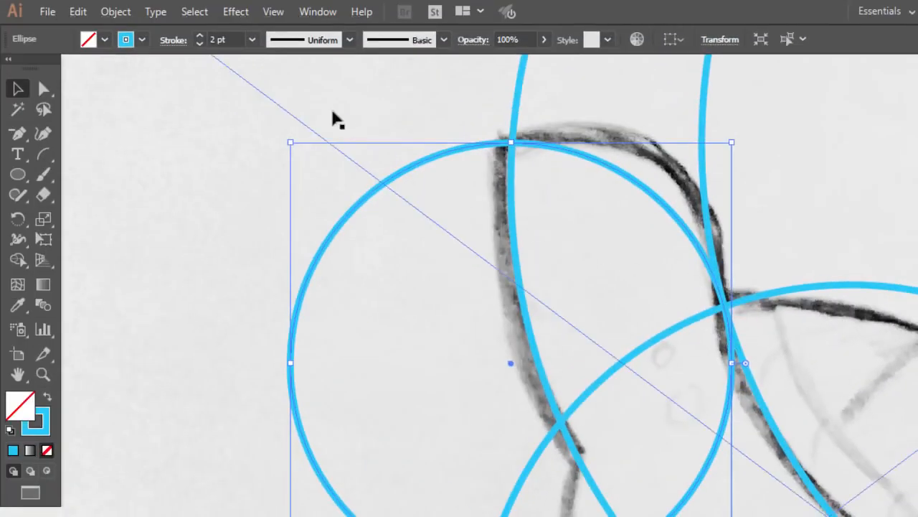
Switch to outline display and nudge the head circle to touch the shell-edge circle where it crosses the shell-top circle.
{"action": "left_click", "coordinate": [273, 12]}
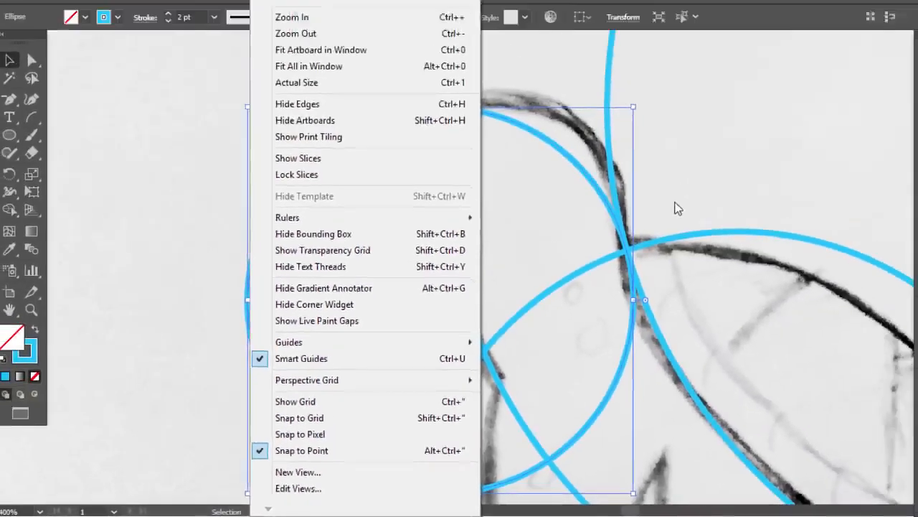
{"action": "left_click", "coordinate": [645, 217]}
{"action": "key", "text": "ctrl+y"}
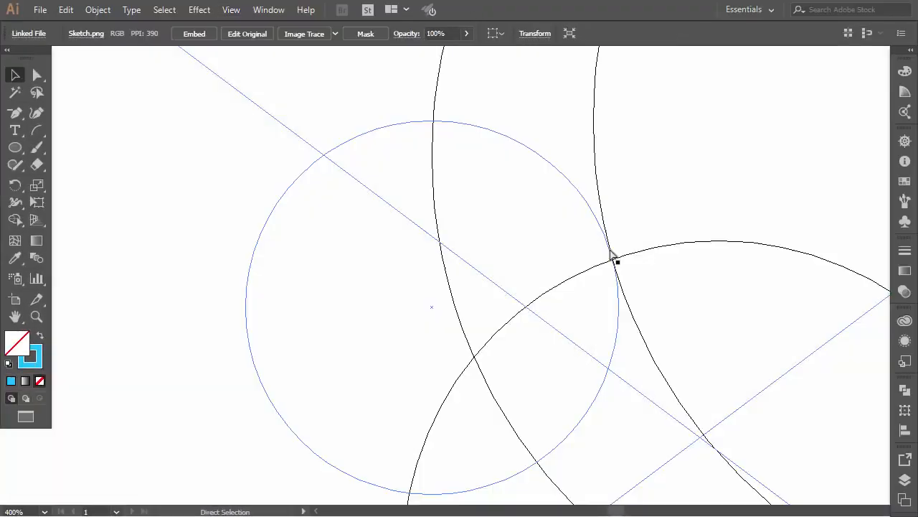
{"action": "scroll", "coordinate": [617, 267], "scroll_direction": "up", "scroll_amount": 5}
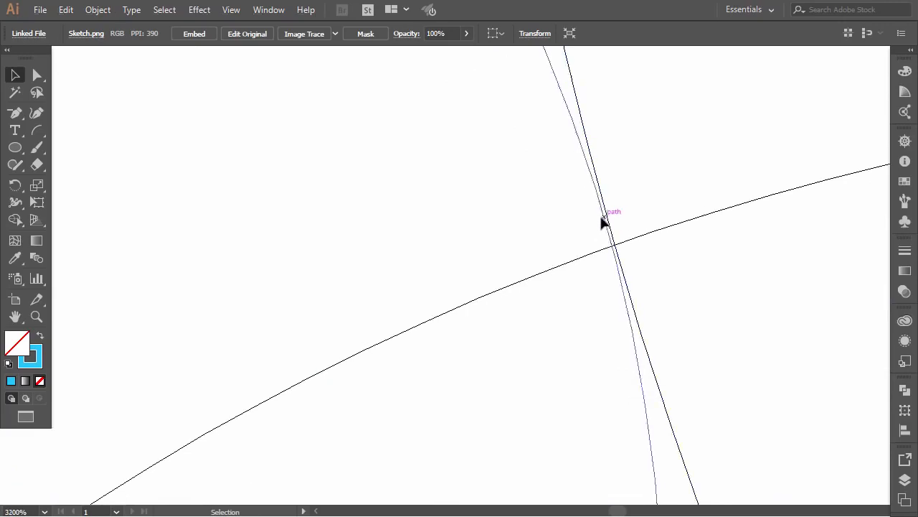
{"action": "left_click_drag", "start_coordinate": [606, 222], "coordinate": [609, 223]}
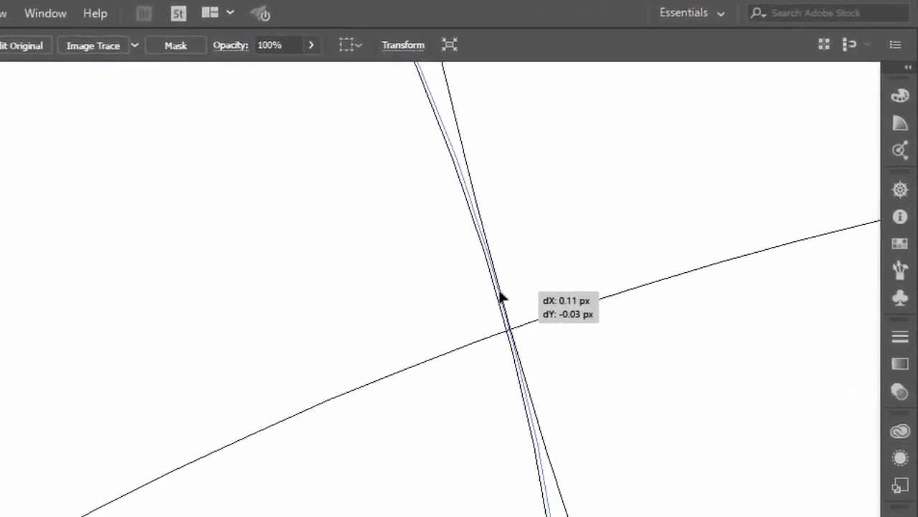
{"action": "left_click_drag", "start_coordinate": [502, 291], "coordinate": [502, 290]}
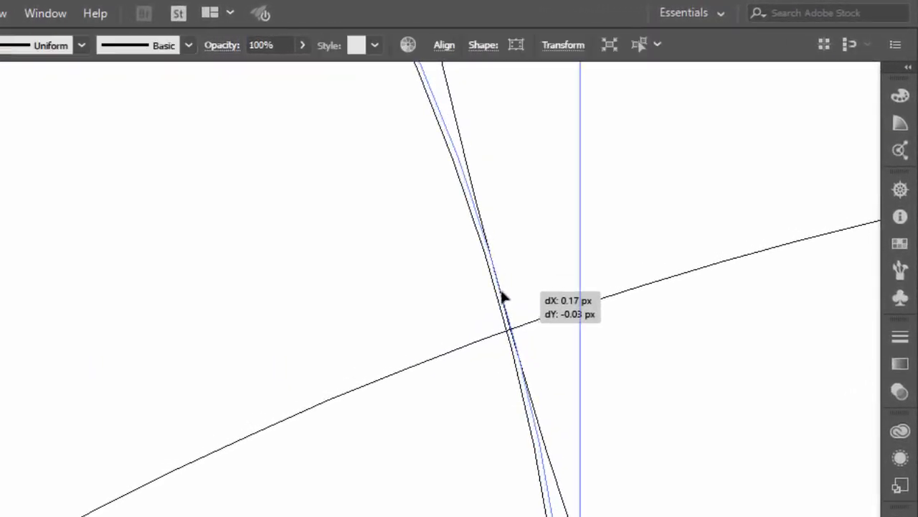
{"action": "left_click", "coordinate": [504, 285]}
Return to preview display with both the golden circles and the whole turtle sketch in view.
{"action": "scroll", "coordinate": [504, 286], "scroll_direction": "down", "scroll_amount": 3}
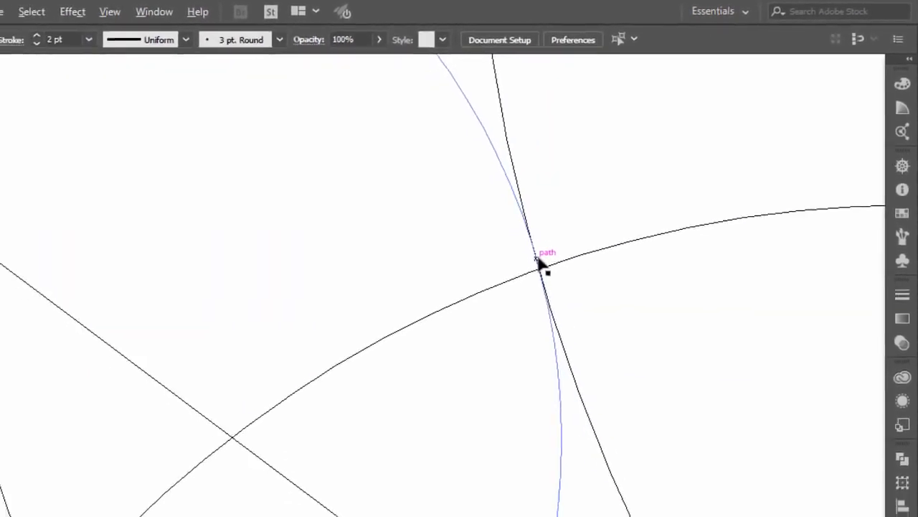
{"action": "scroll", "coordinate": [542, 264], "scroll_direction": "down", "scroll_amount": 3}
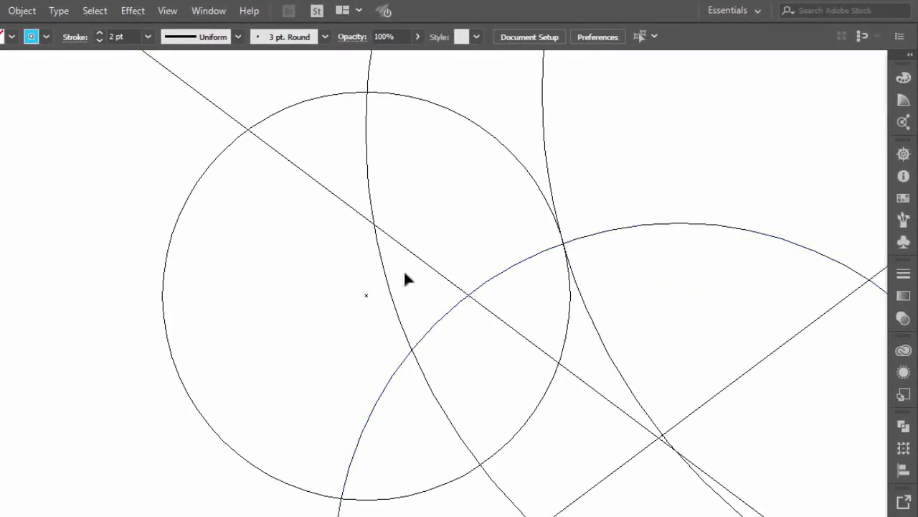
{"action": "scroll", "coordinate": [488, 289], "scroll_direction": "down", "scroll_amount": 5}
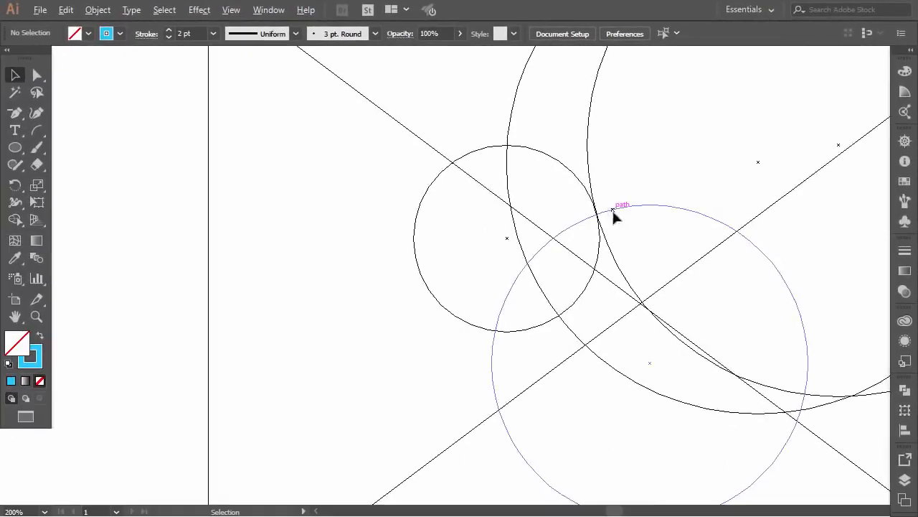
{"action": "scroll", "coordinate": [768, 254], "scroll_direction": "down", "scroll_amount": 2}
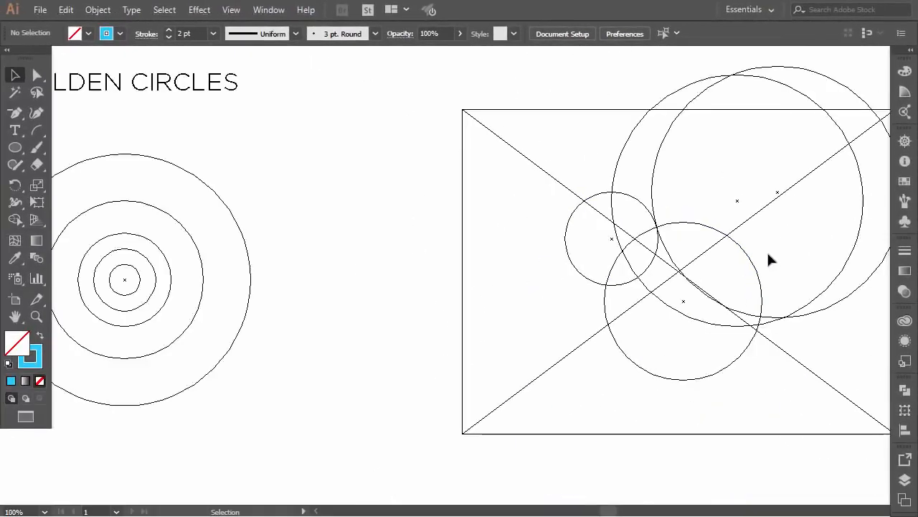
{"action": "scroll", "coordinate": [767, 255], "scroll_direction": "right", "scroll_amount": 2}
{"action": "scroll", "coordinate": [768, 258], "scroll_direction": "right", "scroll_amount": 2}
{"action": "key", "text": "ctrl+y"}
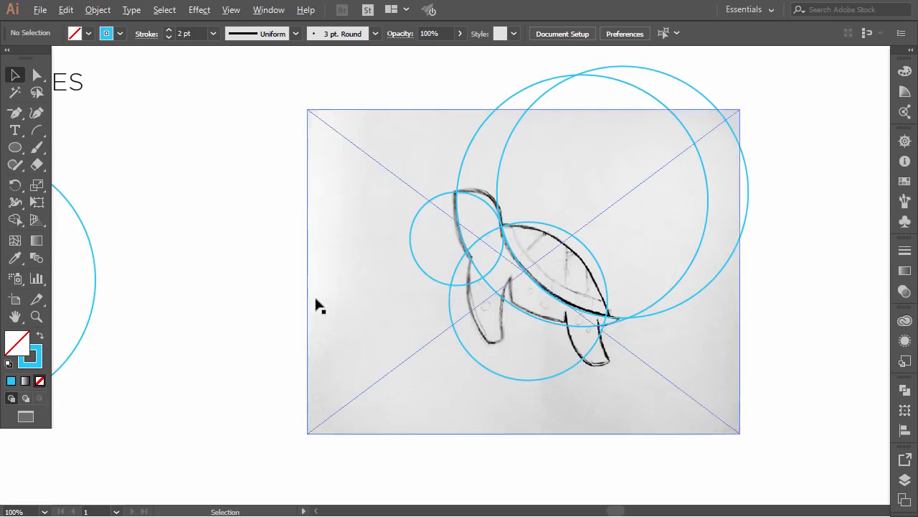
{"action": "scroll", "coordinate": [319, 304], "scroll_direction": "down", "scroll_amount": 1}
{"action": "scroll", "coordinate": [304, 301], "scroll_direction": "left", "scroll_amount": 3}
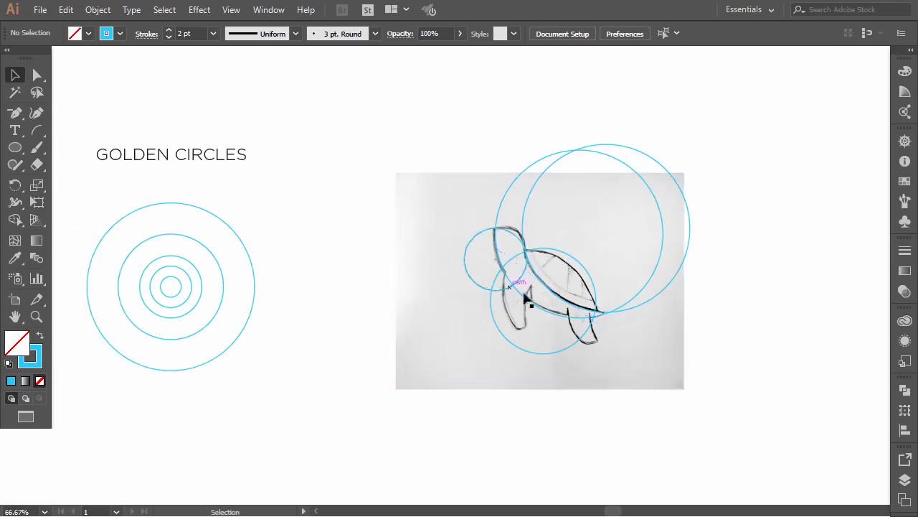
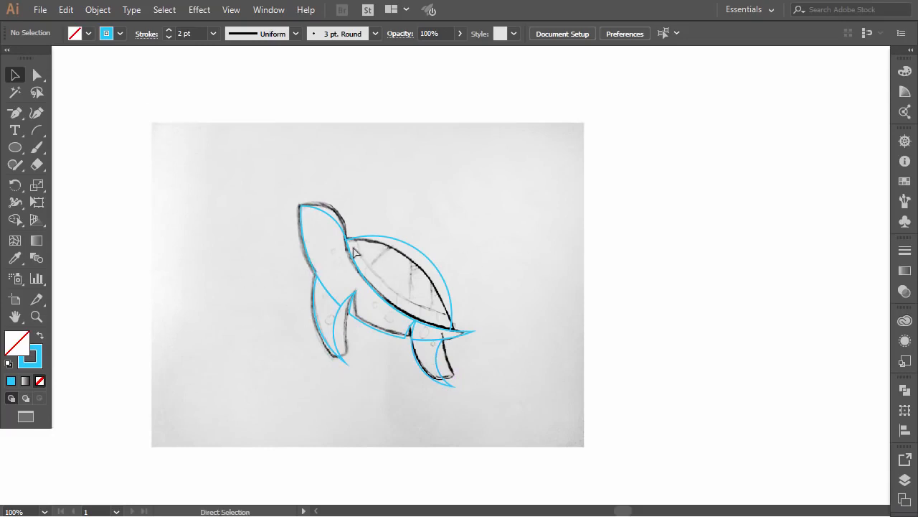
Copy the smallest golden circle onto the lower part of the turtle's front flipper, over its outer curve.
{"action": "scroll", "coordinate": [364, 281], "scroll_direction": "left", "scroll_amount": 1}
{"action": "scroll", "coordinate": [373, 359], "scroll_direction": "up", "scroll_amount": 4}
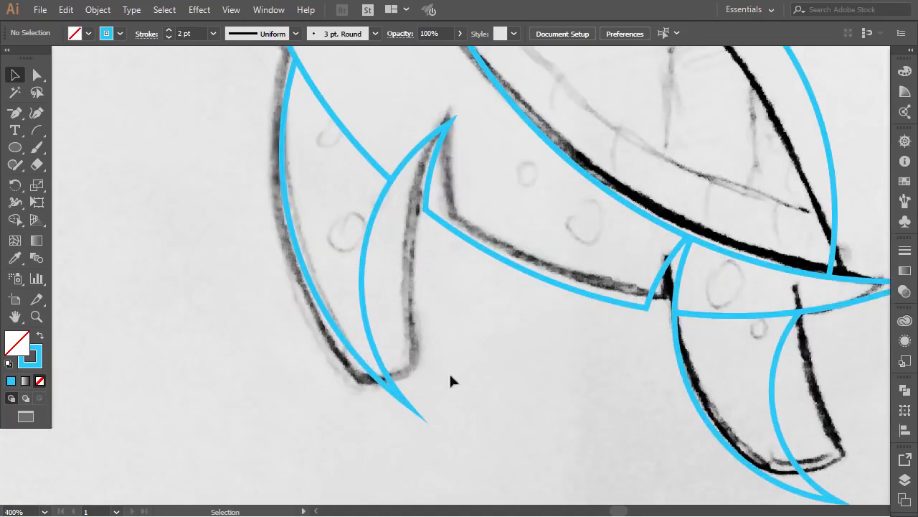
{"action": "scroll", "coordinate": [433, 186], "scroll_direction": "down", "scroll_amount": 3}
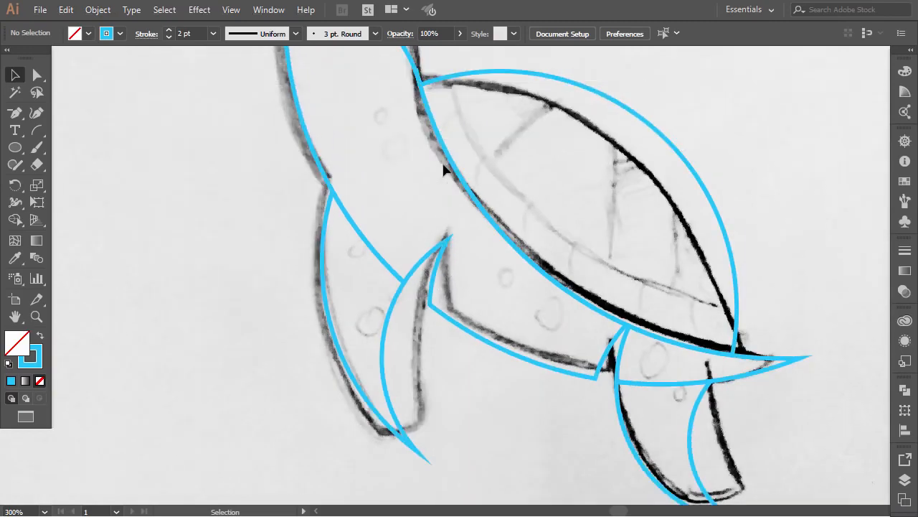
{"action": "scroll", "coordinate": [445, 169], "scroll_direction": "down", "scroll_amount": 2}
{"action": "scroll", "coordinate": [410, 185], "scroll_direction": "left", "scroll_amount": 5}
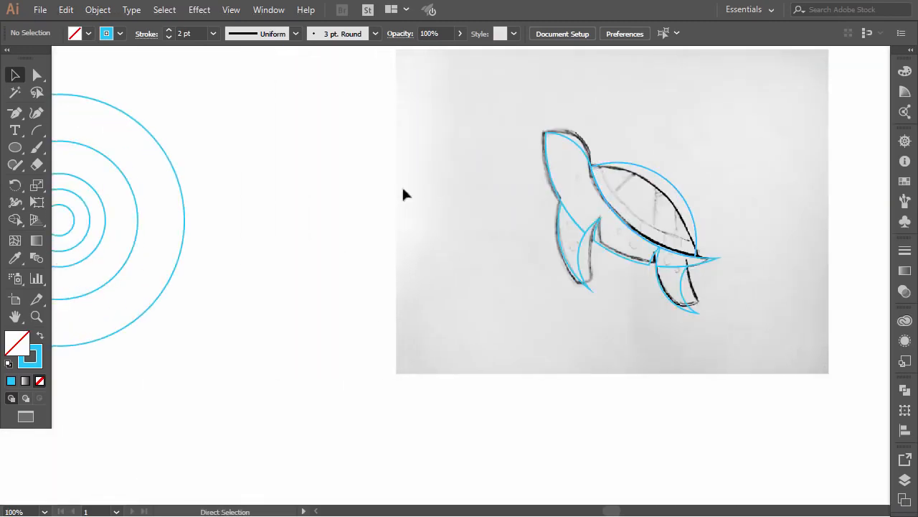
{"action": "left_click_drag", "start_coordinate": [87, 228], "coordinate": [585, 269]}
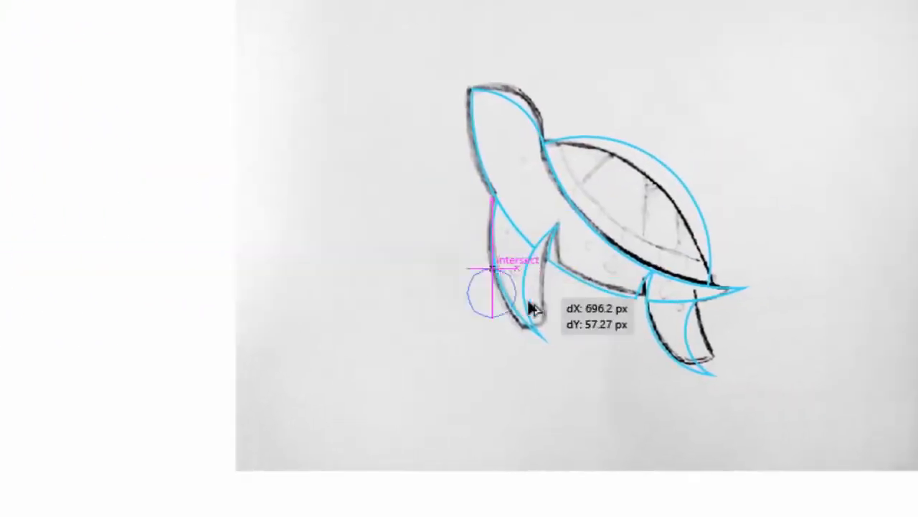
{"action": "left_click_drag", "start_coordinate": [535, 308], "coordinate": [558, 323]}
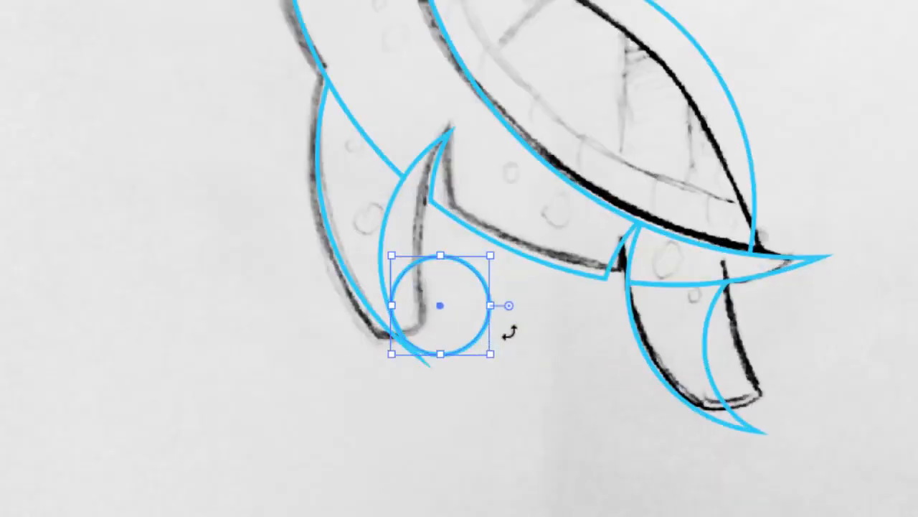
{"action": "left_click", "coordinate": [506, 387]}
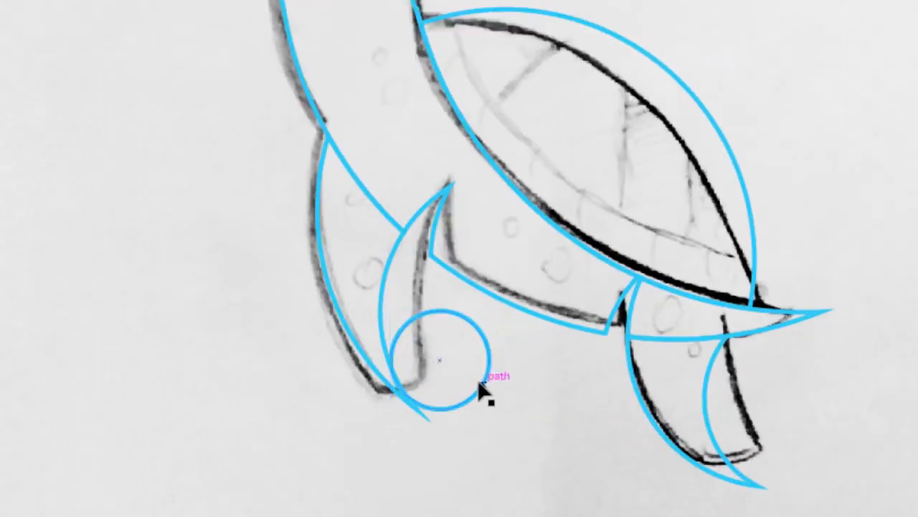
{"action": "left_click_drag", "start_coordinate": [480, 392], "coordinate": [436, 344]}
{"action": "left_click", "coordinate": [460, 387]}
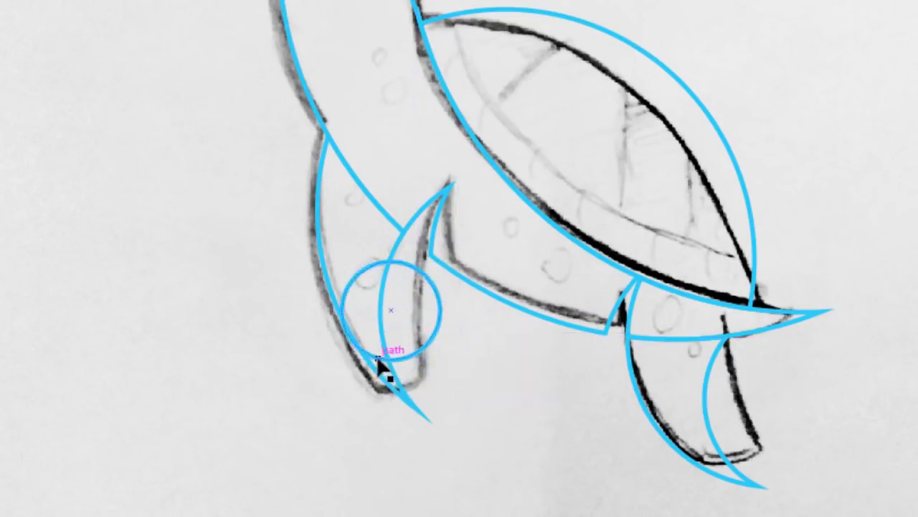
Switch to outline display and nudge the small circle until it just touches the front flipper's outer curve from inside.
{"action": "scroll", "coordinate": [380, 366], "scroll_direction": "up", "scroll_amount": 5}
{"action": "key", "text": "ctrl+y"}
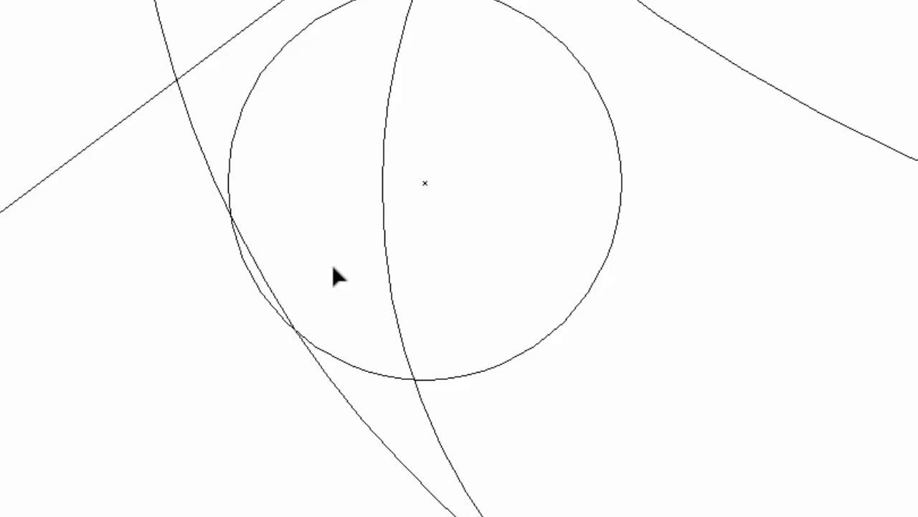
{"action": "left_click_drag", "start_coordinate": [271, 302], "coordinate": [277, 300]}
{"action": "left_click", "coordinate": [256, 364]}
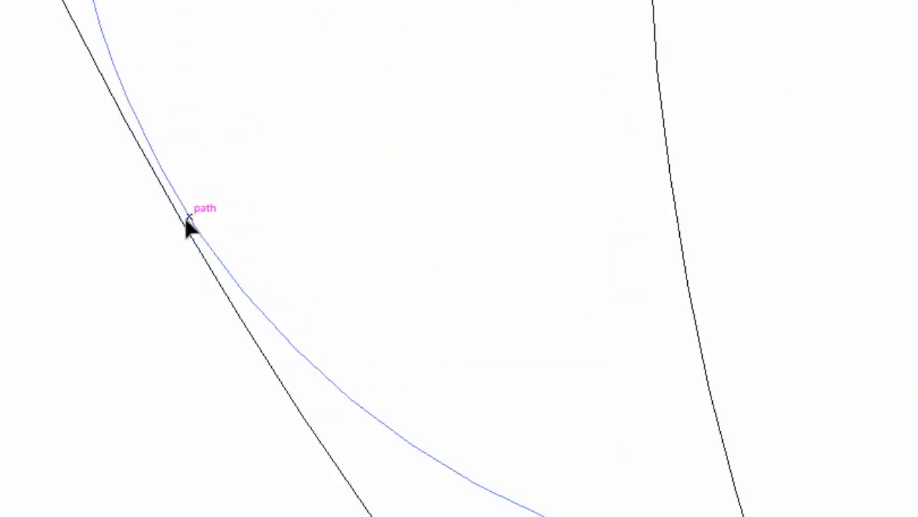
{"action": "left_click_drag", "start_coordinate": [187, 219], "coordinate": [188, 241]}
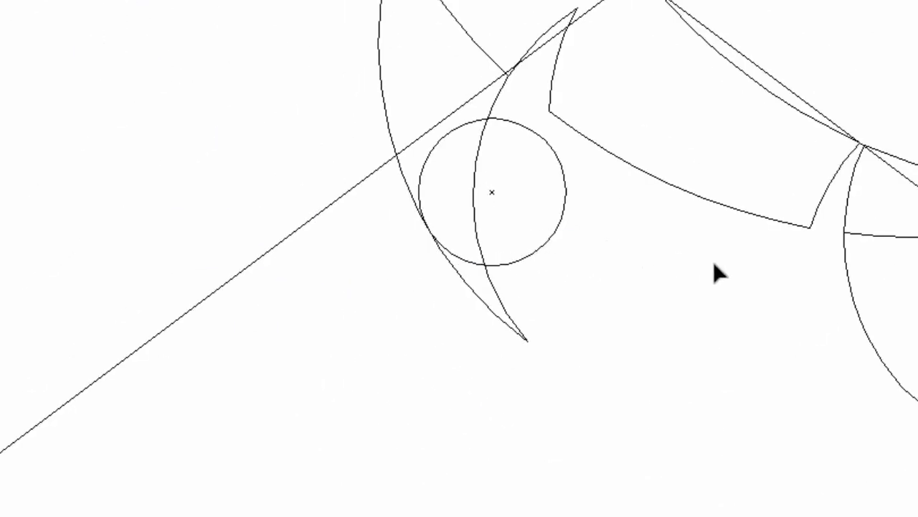
Copy the small circle into the rear flipper and nudge it to touch that flipper's outer curve from inside.
{"action": "scroll", "coordinate": [714, 264], "scroll_direction": "right", "scroll_amount": 1}
{"action": "scroll", "coordinate": [719, 272], "scroll_direction": "right", "scroll_amount": 8}
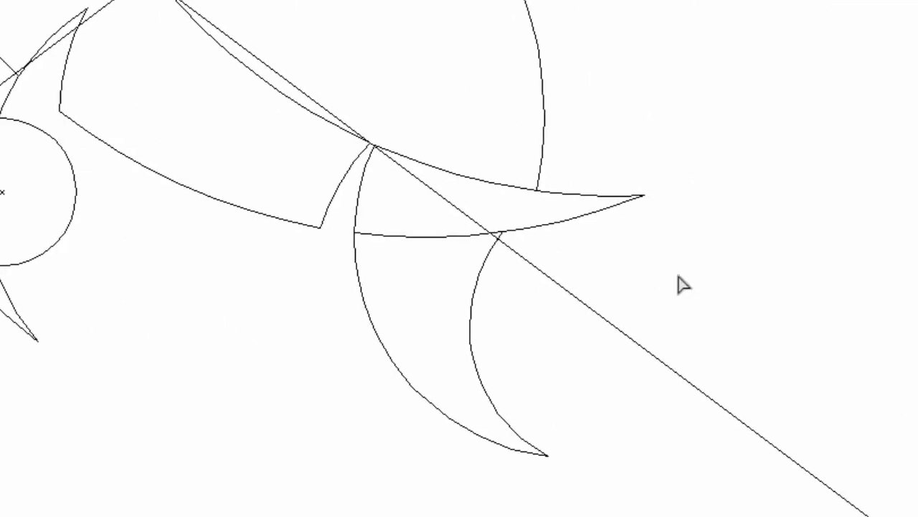
{"action": "left_click_drag", "start_coordinate": [68, 225], "coordinate": [526, 363]}
{"action": "scroll", "coordinate": [375, 376], "scroll_direction": "up", "scroll_amount": 6}
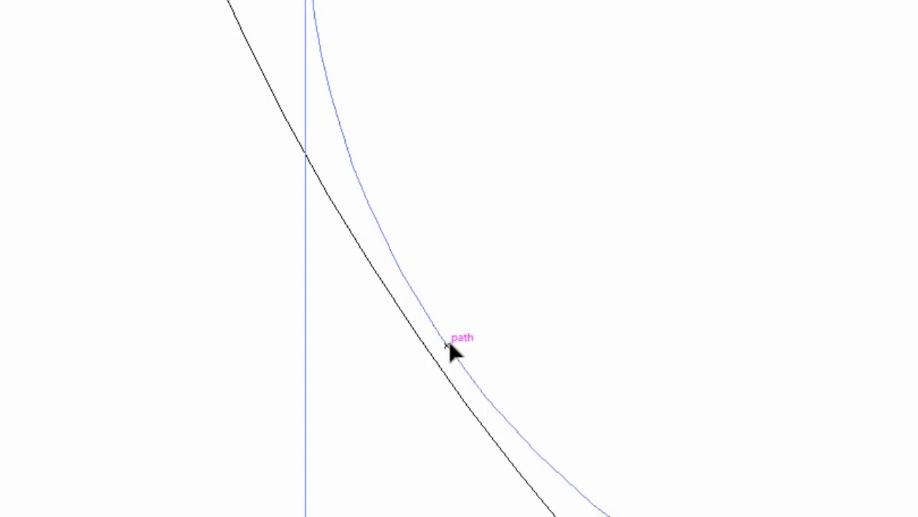
{"action": "left_click_drag", "start_coordinate": [447, 349], "coordinate": [431, 359]}
{"action": "left_click", "coordinate": [369, 360]}
Return to preview display with the whole turtle in view.
{"action": "scroll", "coordinate": [339, 155], "scroll_direction": "down", "scroll_amount": 7}
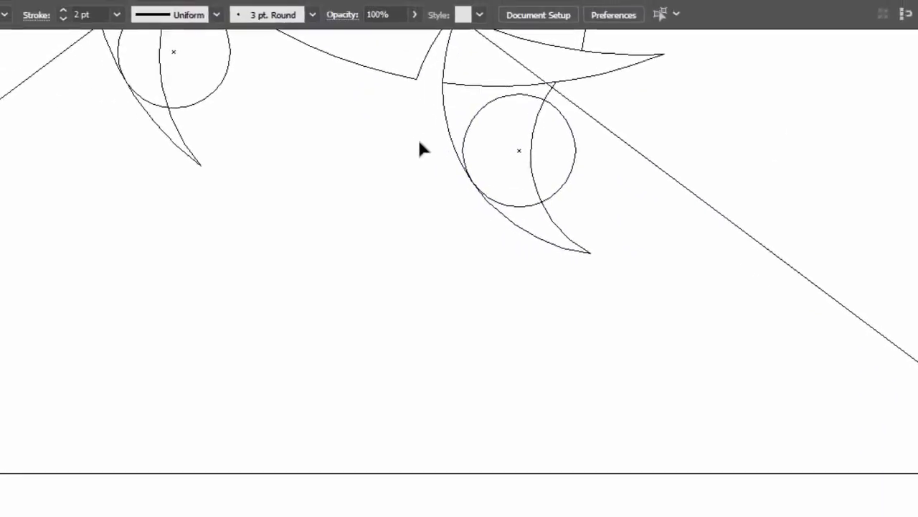
{"action": "scroll", "coordinate": [419, 142], "scroll_direction": "up", "scroll_amount": 5}
{"action": "scroll", "coordinate": [344, 118], "scroll_direction": "down", "scroll_amount": 1}
{"action": "scroll", "coordinate": [311, 117], "scroll_direction": "up", "scroll_amount": 5}
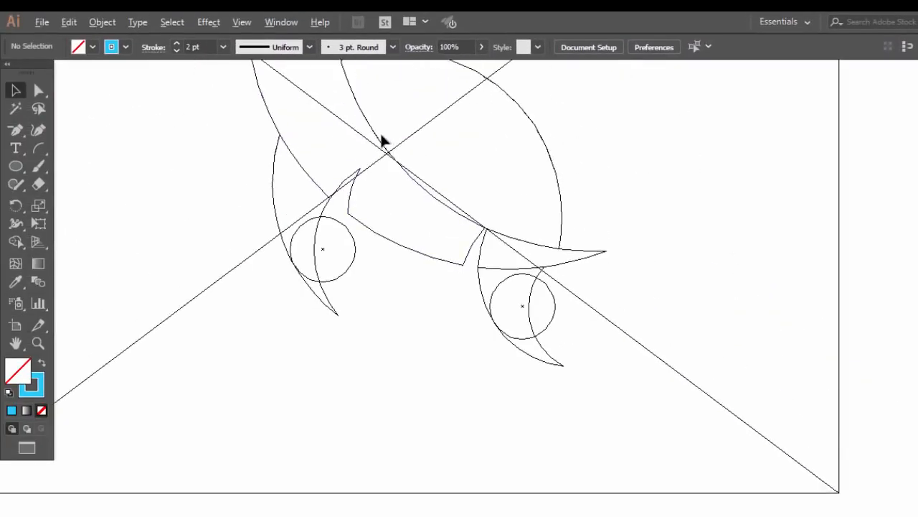
{"action": "scroll", "coordinate": [361, 137], "scroll_direction": "down", "scroll_amount": 3}
{"action": "key", "text": "ctrl+y"}
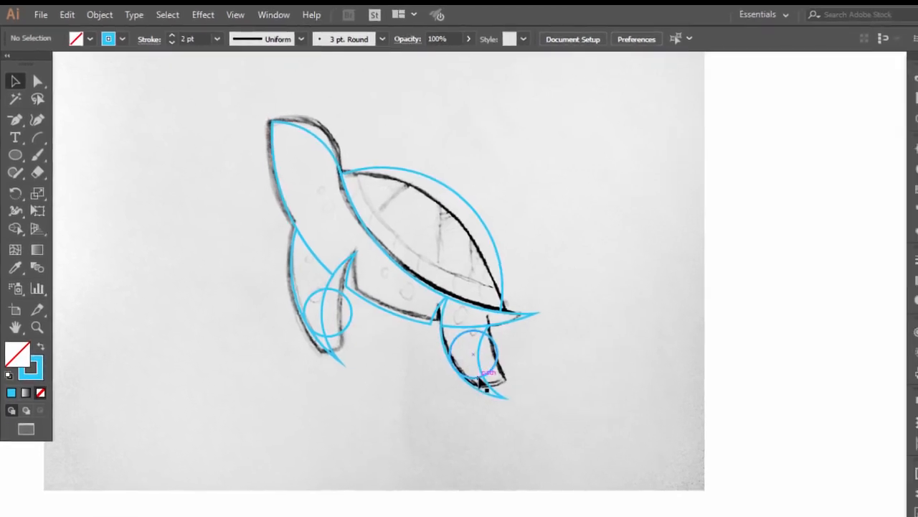
Select both small circles and both flippers, and remove the pointed tips and outer circle parts with the Shape Builder tool.
{"action": "left_click", "coordinate": [470, 370]}
{"action": "left_click", "coordinate": [471, 380], "text": "shift"}
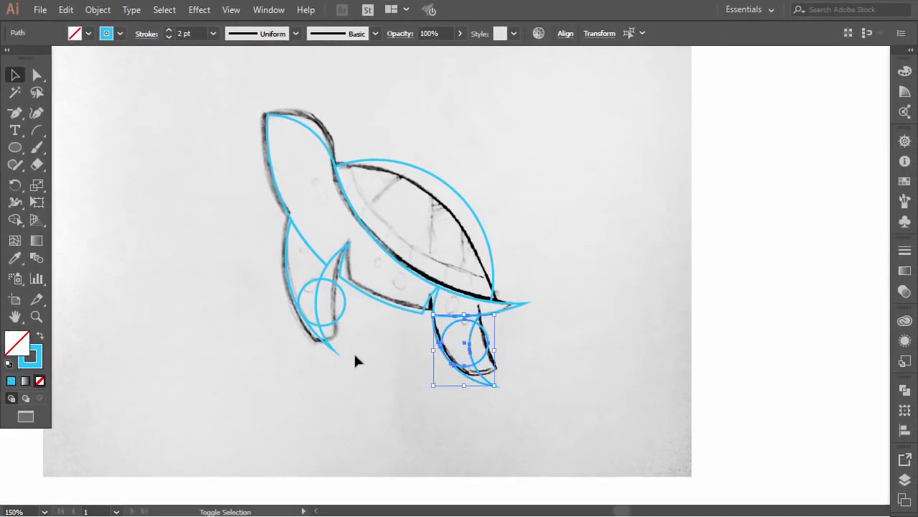
{"action": "left_click", "coordinate": [328, 323], "text": "shift"}
{"action": "left_click", "coordinate": [325, 340], "text": "shift"}
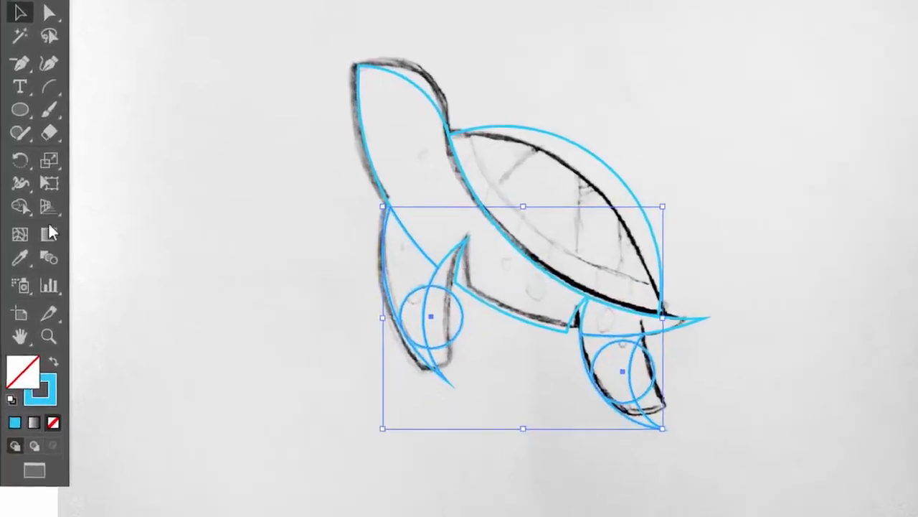
{"action": "left_click", "coordinate": [19, 223]}
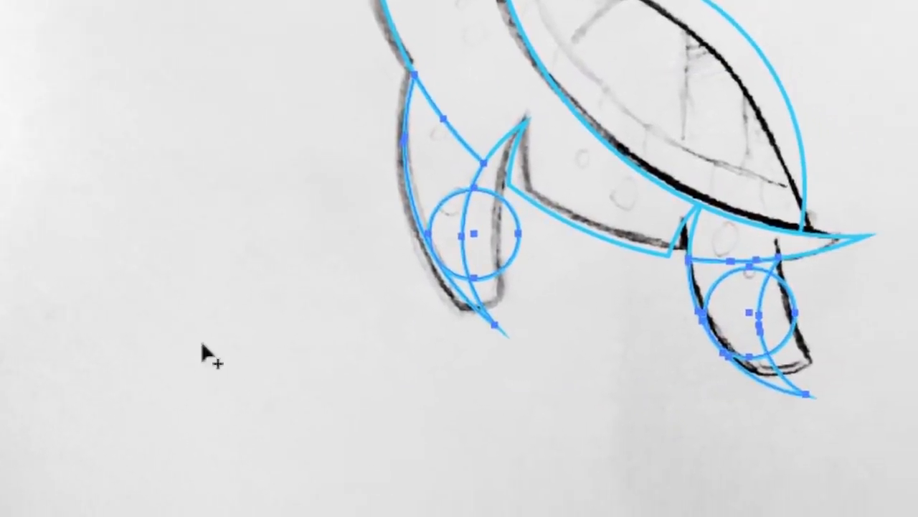
{"action": "left_click_drag", "start_coordinate": [552, 381], "coordinate": [616, 369]}
{"action": "mouse_move", "coordinate": [432, 233]}
{"action": "left_mouse_down"}
{"action": "mouse_move", "coordinate": [461, 243]}
{"action": "mouse_move", "coordinate": [422, 193]}
{"action": "left_mouse_up"}
{"action": "left_click_drag", "start_coordinate": [338, 273], "coordinate": [337, 268]}
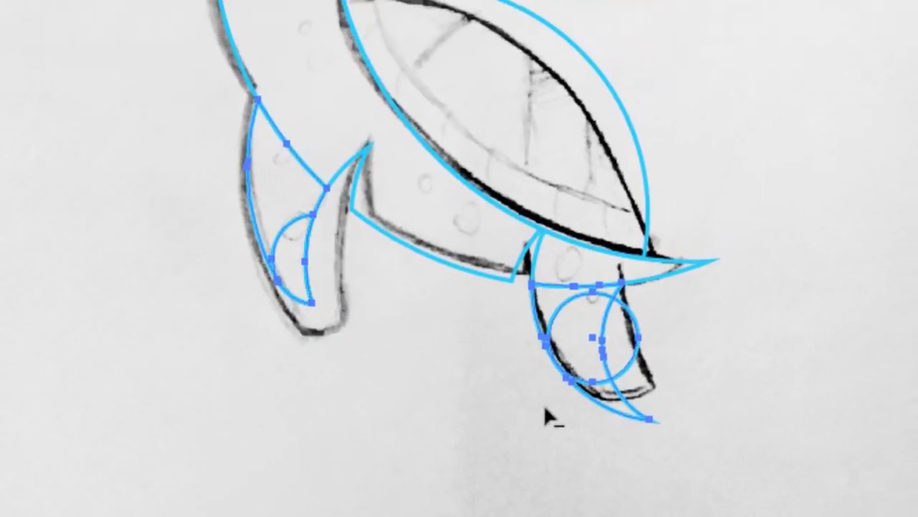
{"action": "mouse_move", "coordinate": [601, 416]}
{"action": "left_mouse_down"}
{"action": "mouse_move", "coordinate": [691, 382]}
{"action": "mouse_move", "coordinate": [624, 343]}
{"action": "left_mouse_up"}
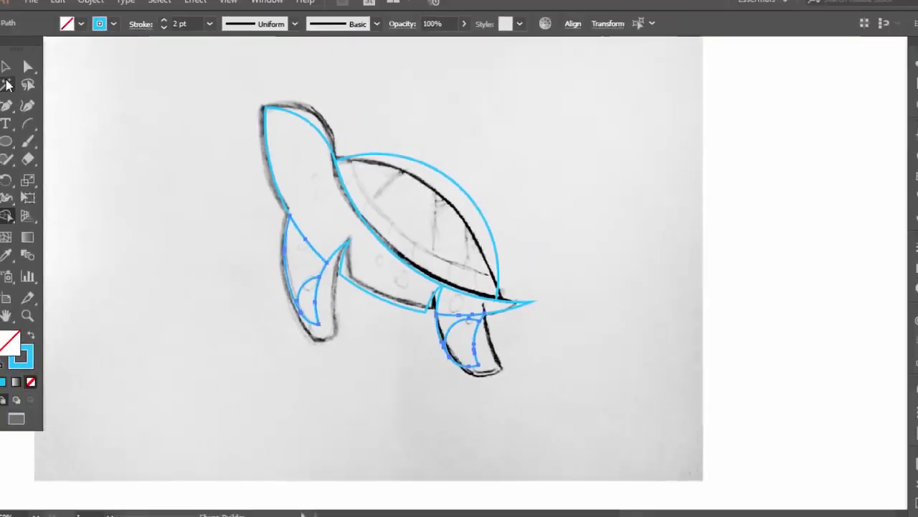
{"action": "left_click", "coordinate": [15, 74]}
{"action": "left_click", "coordinate": [106, 249]}
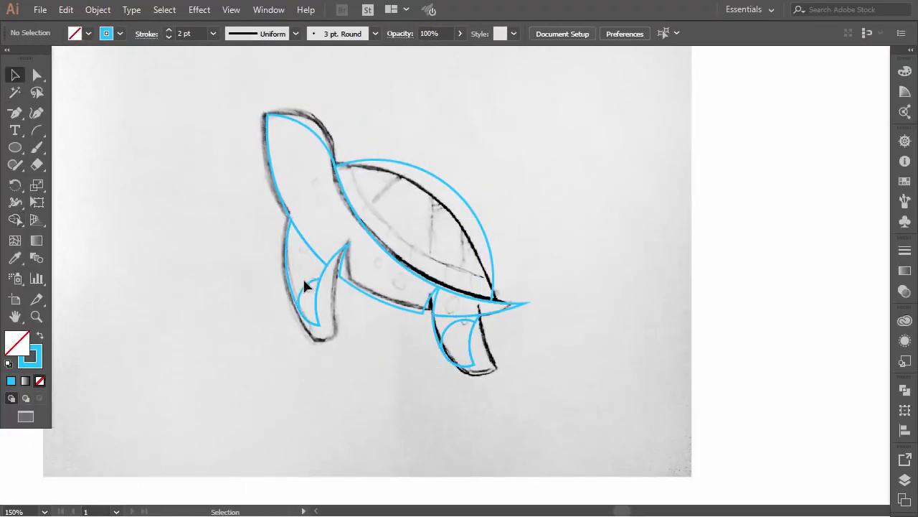
Delete the leftover circle pieces inside the front and rear flippers.
{"action": "left_click_drag", "start_coordinate": [308, 287], "coordinate": [366, 378]}
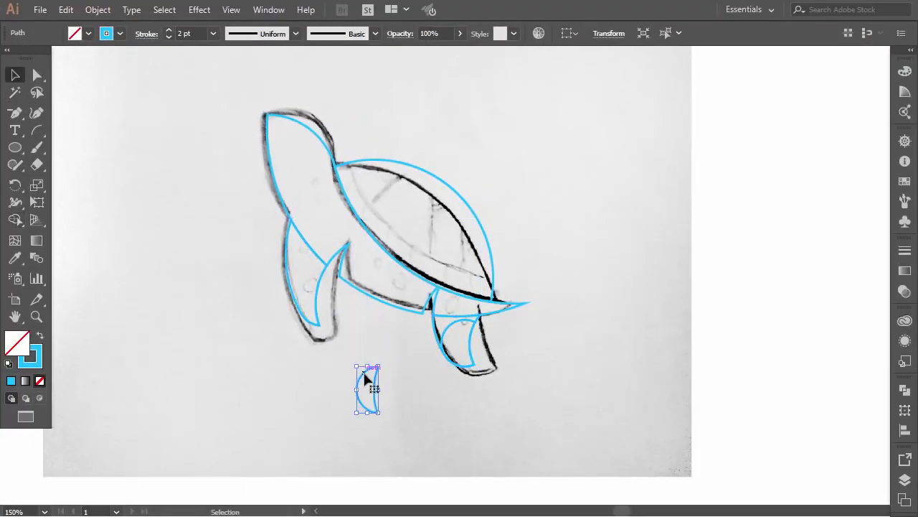
{"action": "key", "text": "Delete"}
{"action": "left_click", "coordinate": [445, 330]}
{"action": "key", "text": "Delete"}
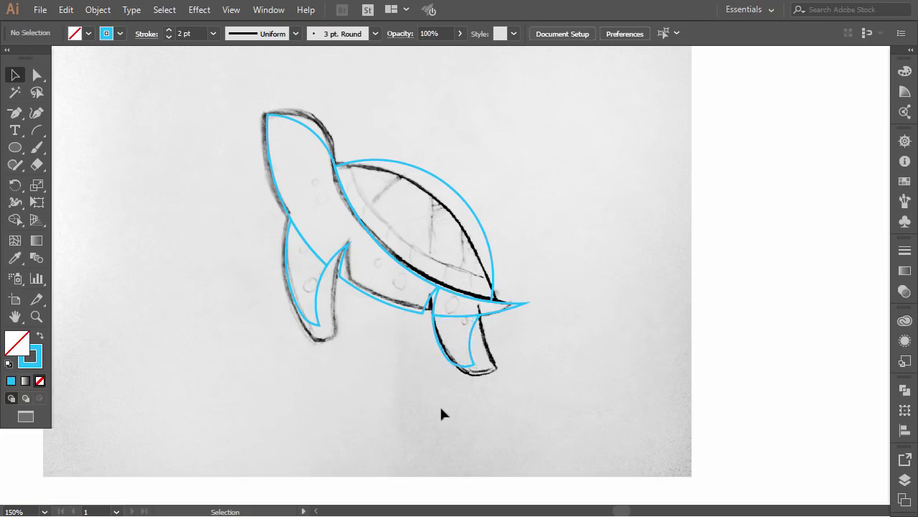
Unlock all objects, pull the turtle sketch image away from the traced outlines and delete it.
{"action": "scroll", "coordinate": [480, 216], "scroll_direction": "down", "scroll_amount": 1}
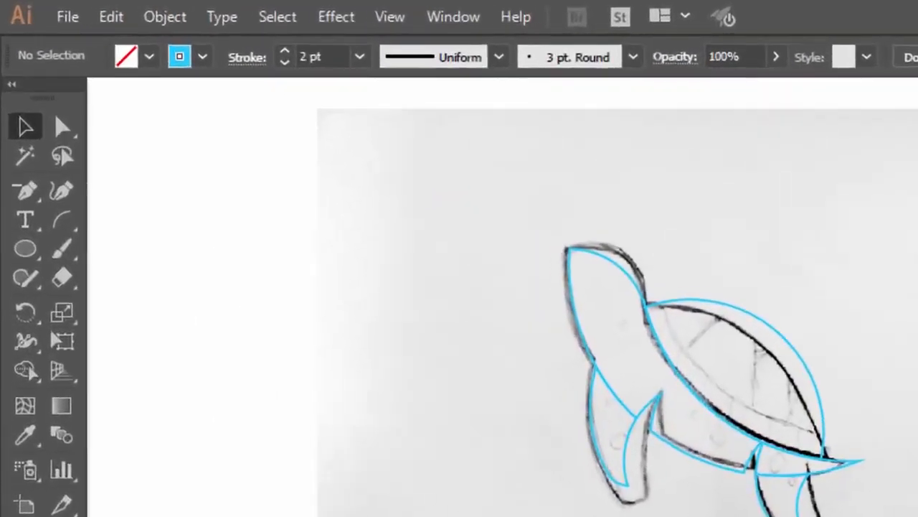
{"action": "left_click", "coordinate": [165, 17]}
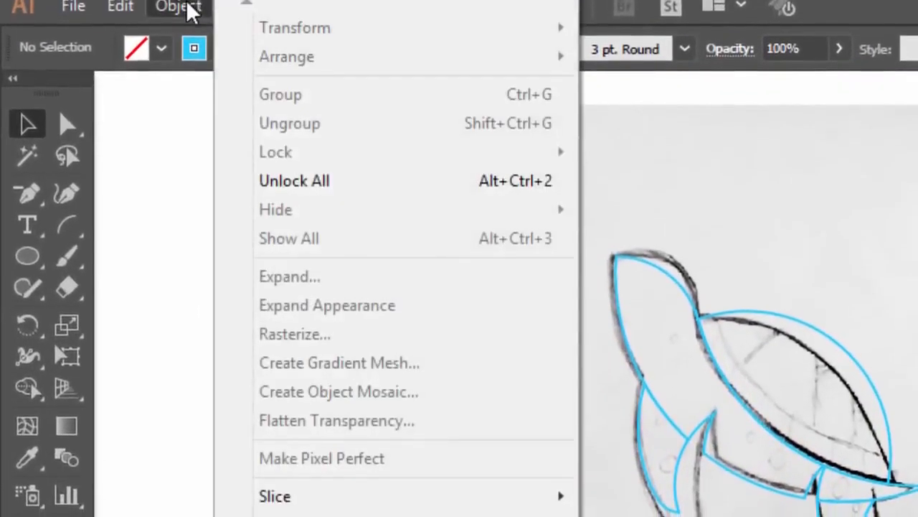
{"action": "left_click", "coordinate": [308, 178]}
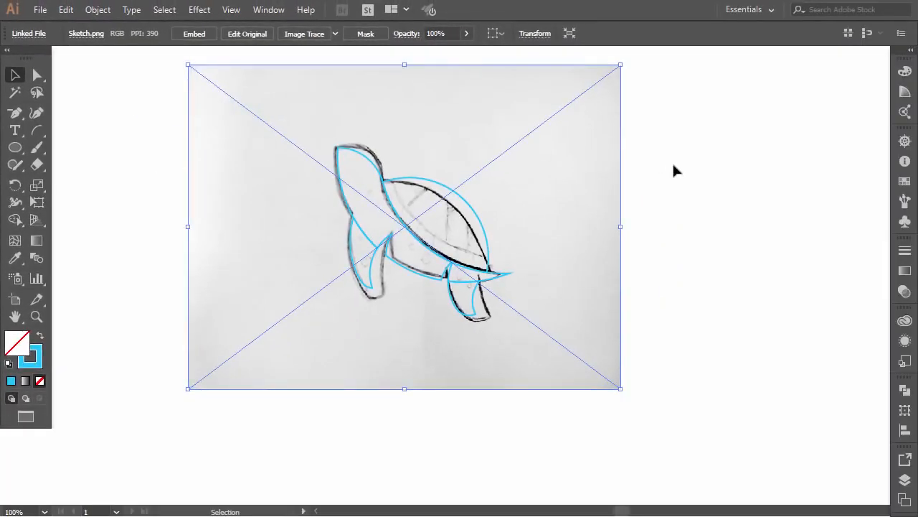
{"action": "left_click", "coordinate": [673, 164]}
{"action": "left_click_drag", "start_coordinate": [576, 162], "coordinate": [725, 163]}
{"action": "mouse_move", "coordinate": [618, 162]}
{"action": "left_mouse_down"}
{"action": "mouse_move", "coordinate": [680, 169]}
{"action": "mouse_move", "coordinate": [658, 179]}
{"action": "left_mouse_up"}
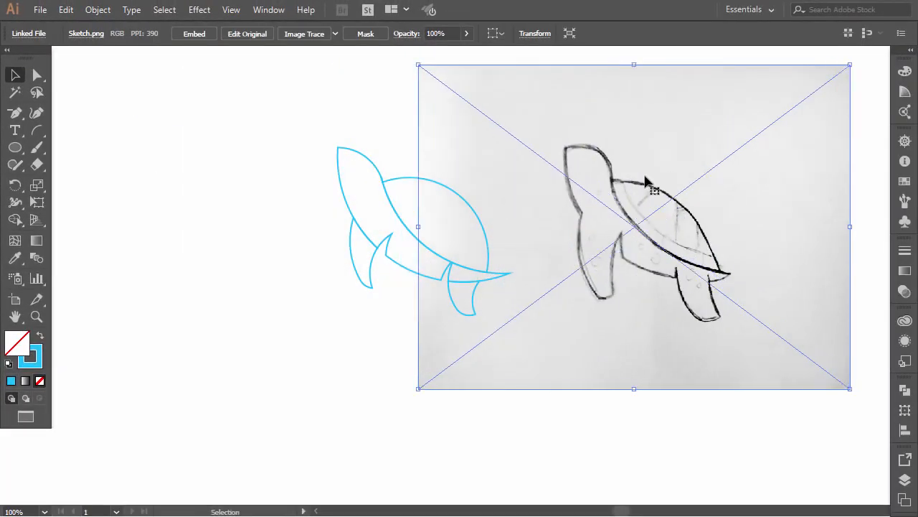
{"action": "key", "text": "Delete"}
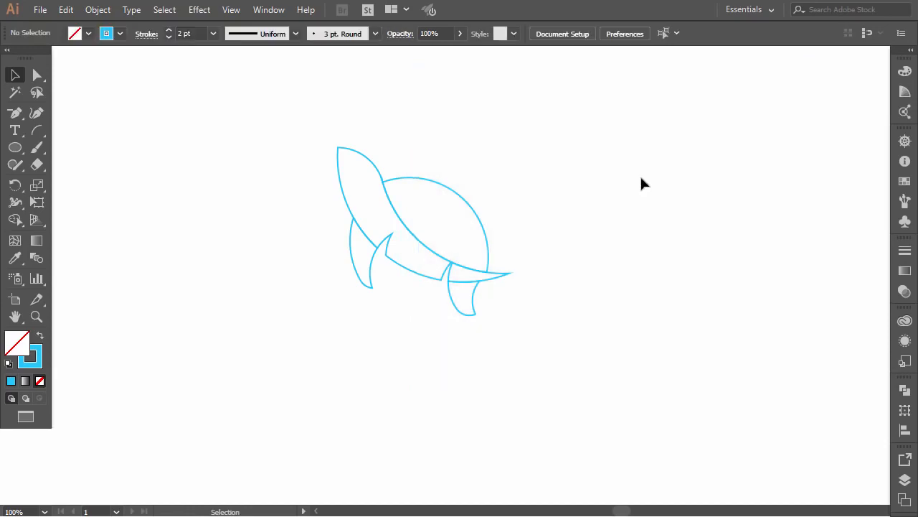
{"action": "left_click", "coordinate": [372, 262]}
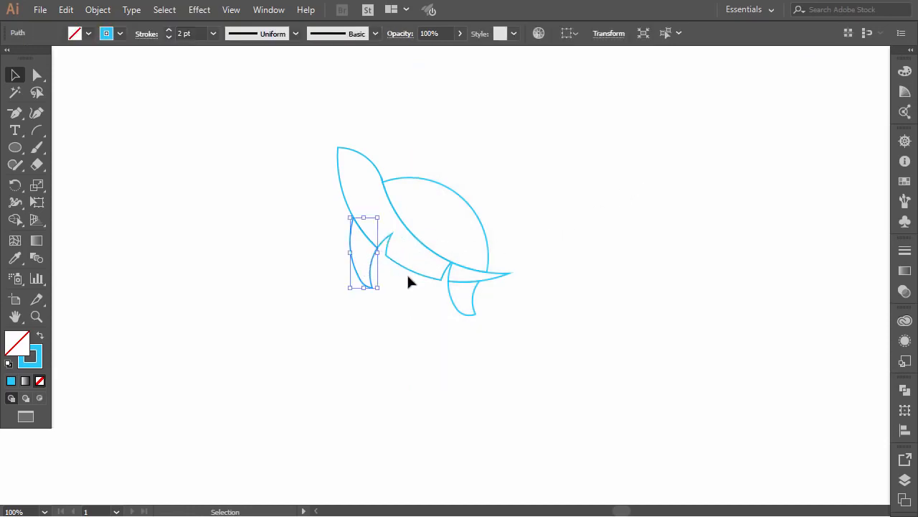
{"action": "left_click", "coordinate": [416, 301]}
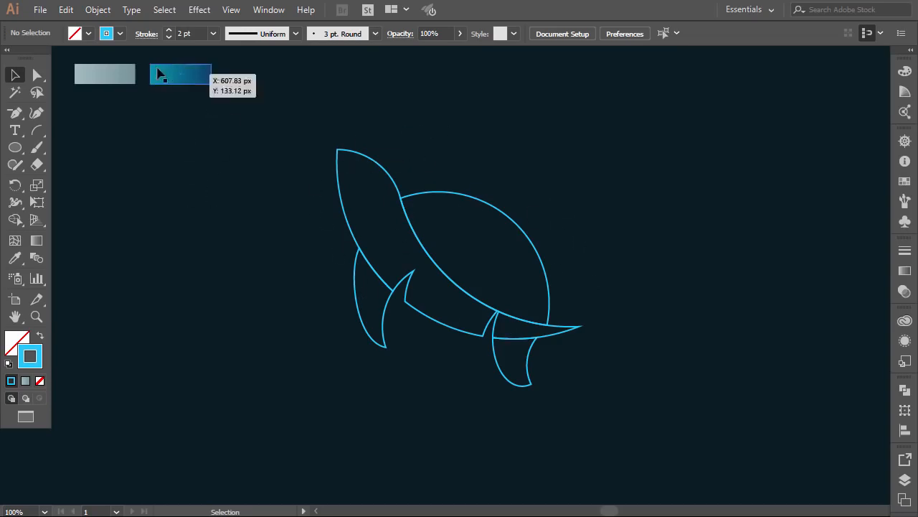
{"action": "left_click", "coordinate": [124, 75]}
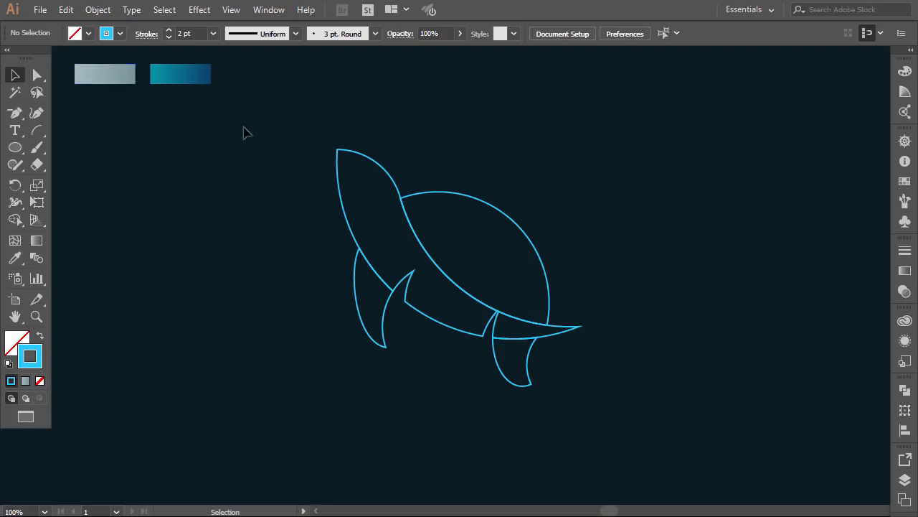
Fill the turtle's shell with the teal-to-blue gradient sampled from its swatch, using the Eyedropper, and deselect it.
{"action": "left_click", "coordinate": [451, 192]}
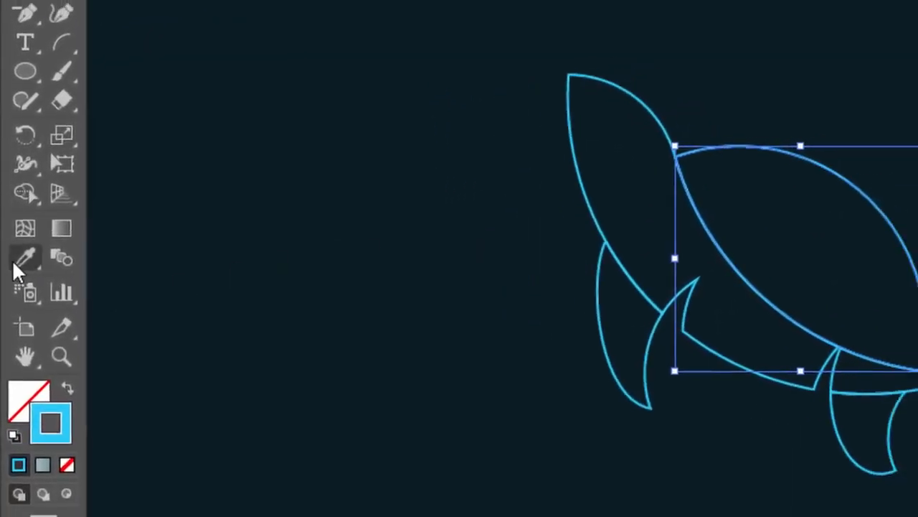
{"action": "left_click", "coordinate": [25, 257]}
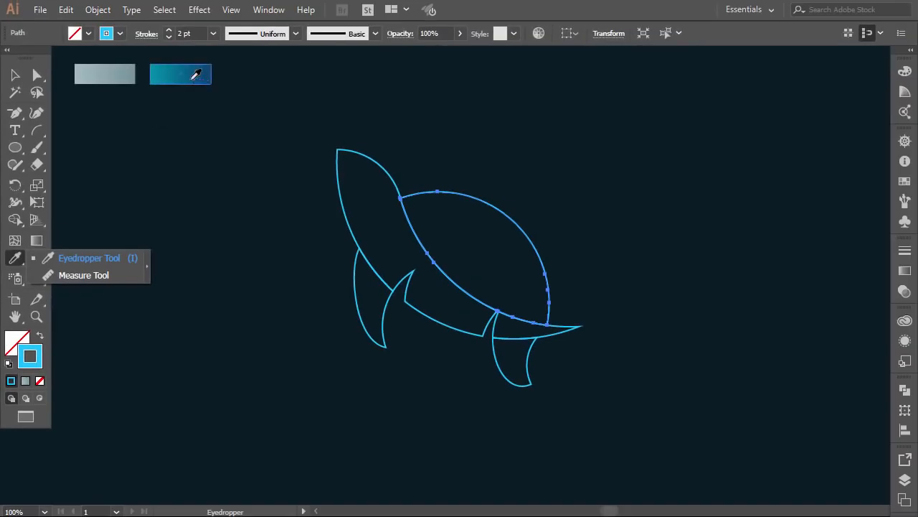
{"action": "left_click", "coordinate": [202, 78]}
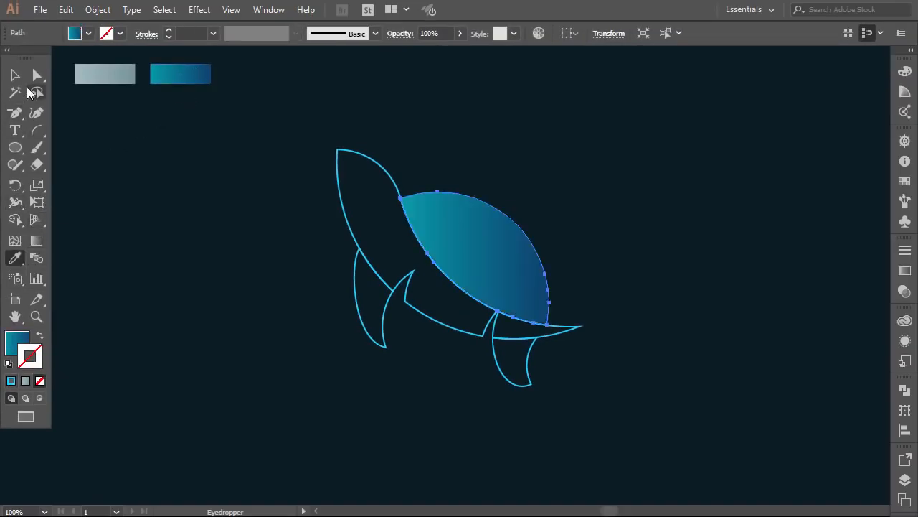
{"action": "left_click", "coordinate": [15, 75]}
{"action": "left_click", "coordinate": [191, 232]}
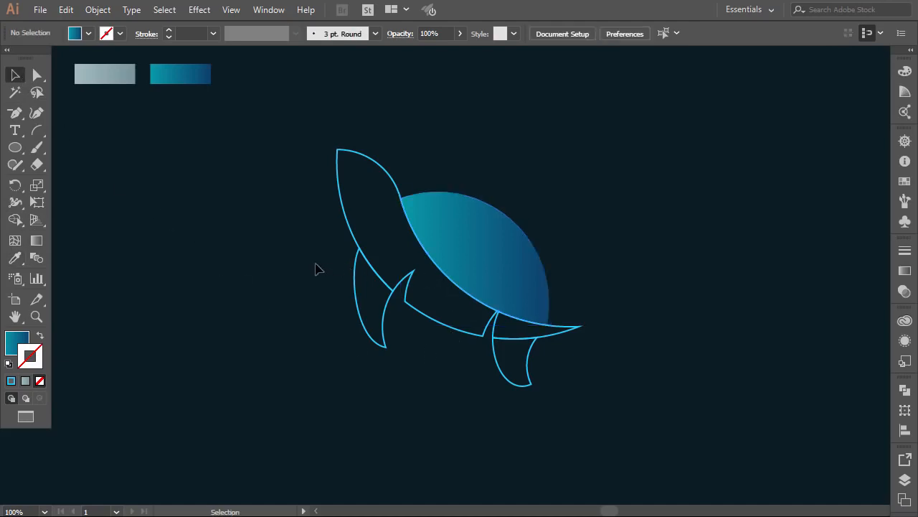
Select the turtle's head, body, flipper and tail outlines without the shell and unite them into one shape with Pathfinder.
{"action": "left_click_drag", "start_coordinate": [318, 266], "coordinate": [461, 369]}
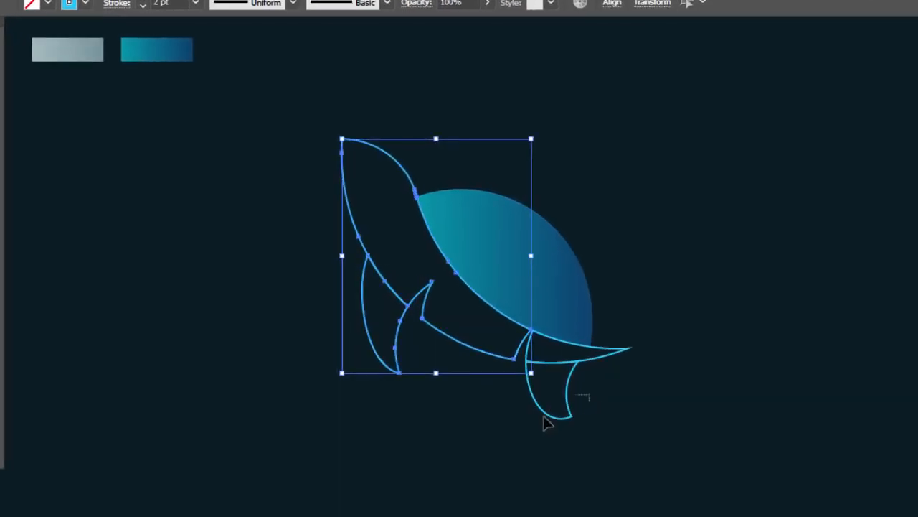
{"action": "left_click", "coordinate": [543, 420], "text": "shift"}
{"action": "left_click", "coordinate": [600, 363], "text": "shift"}
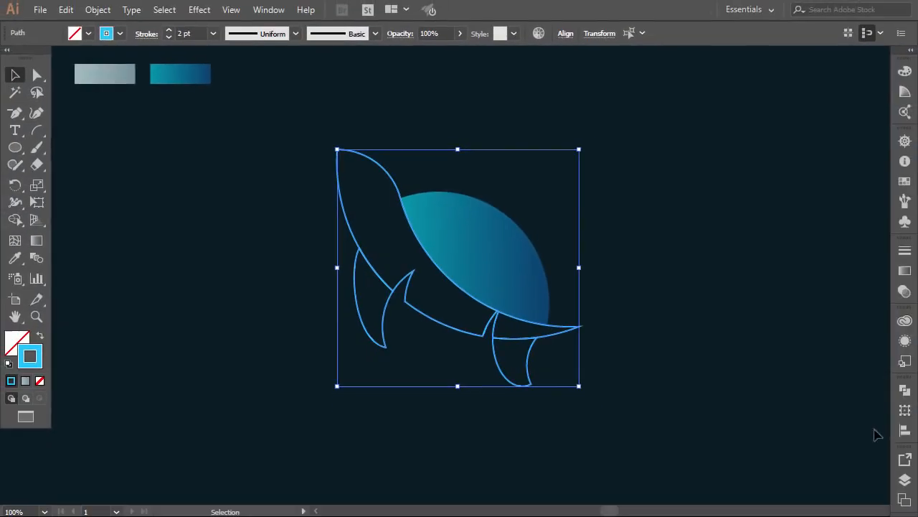
{"action": "left_click", "coordinate": [903, 392]}
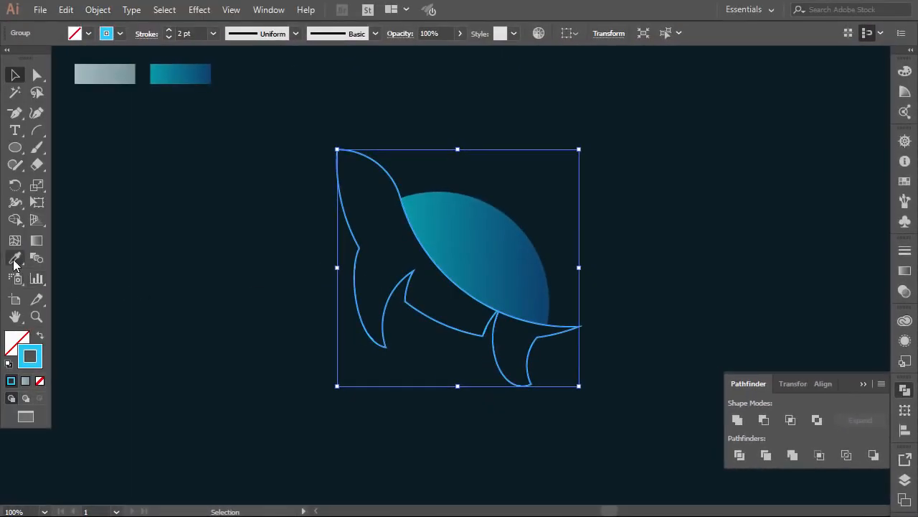
{"action": "left_click", "coordinate": [863, 385]}
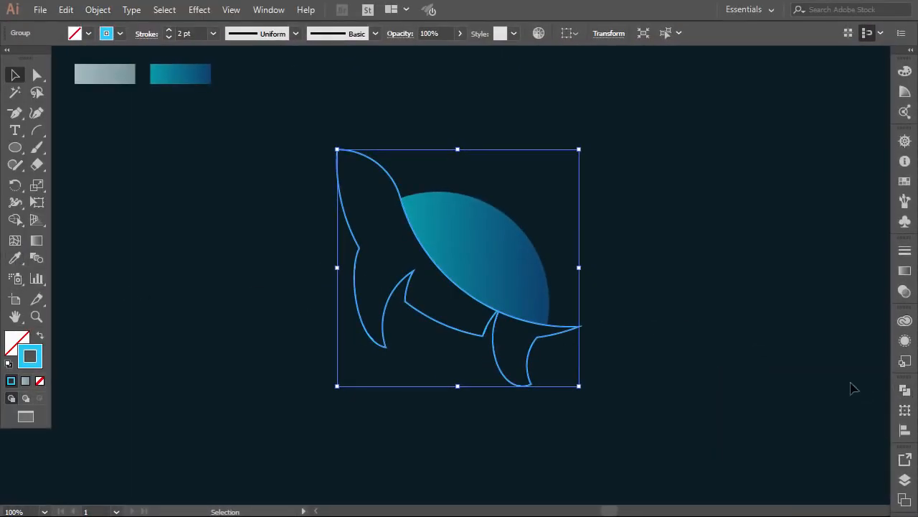
Fill the united body with the grey gradient swatch using the Eyedropper, redirect the gradient diagonally from the head toward the belly, and deselect it.
{"action": "left_click", "coordinate": [15, 258]}
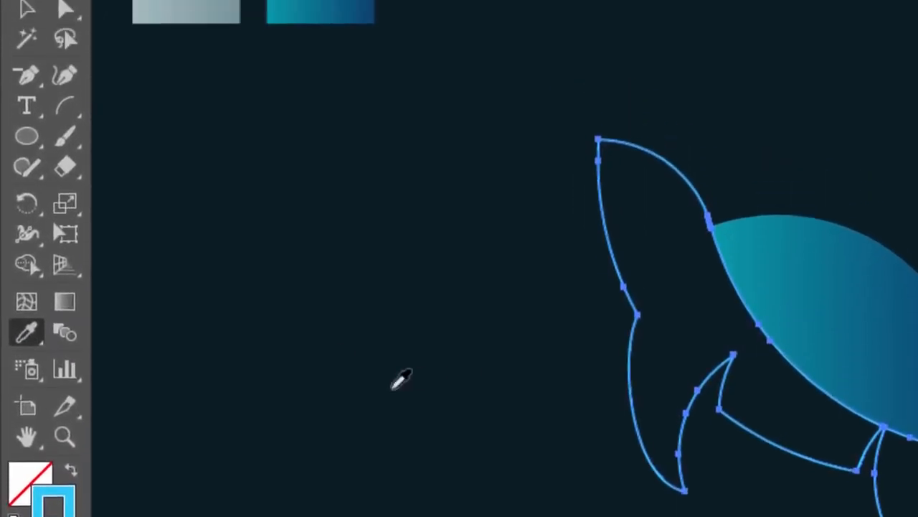
{"action": "left_click", "coordinate": [213, 96]}
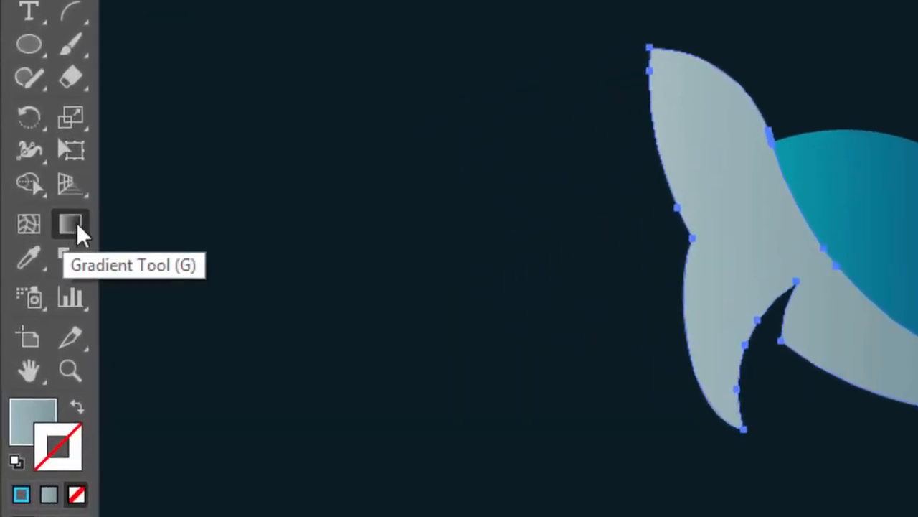
{"action": "left_click", "coordinate": [41, 227]}
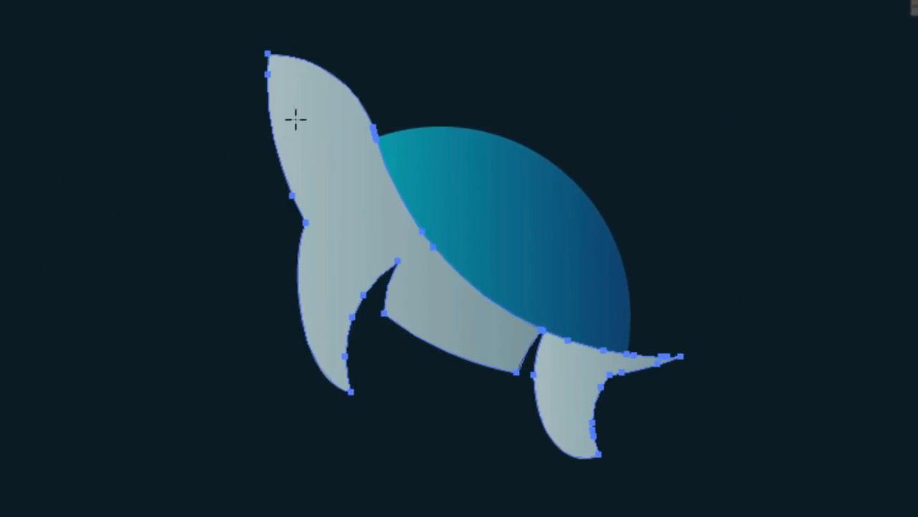
{"action": "left_click_drag", "start_coordinate": [297, 117], "coordinate": [463, 344]}
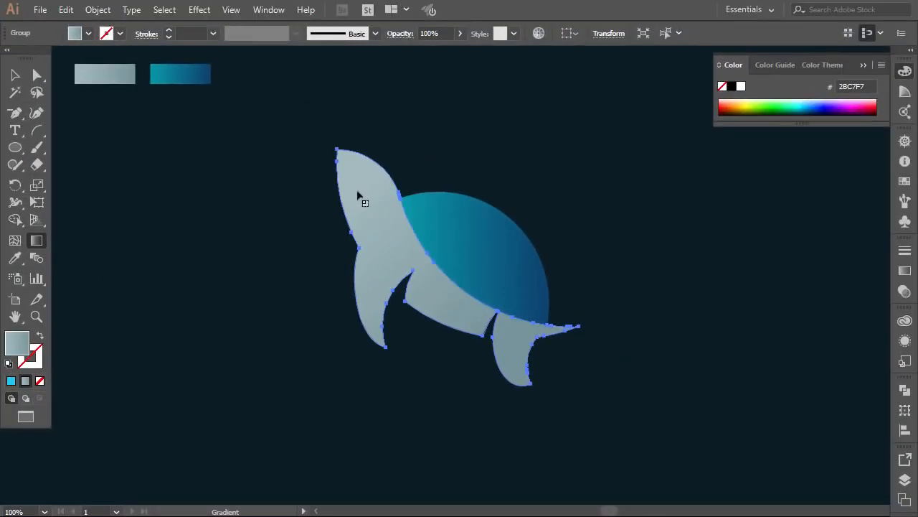
{"action": "left_click_drag", "start_coordinate": [358, 194], "coordinate": [415, 284]}
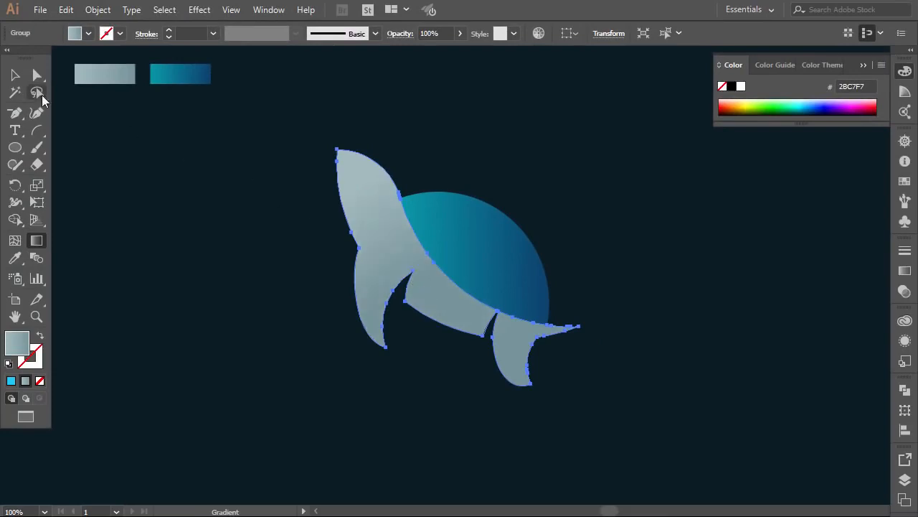
{"action": "left_click", "coordinate": [23, 76]}
{"action": "left_click", "coordinate": [265, 346]}
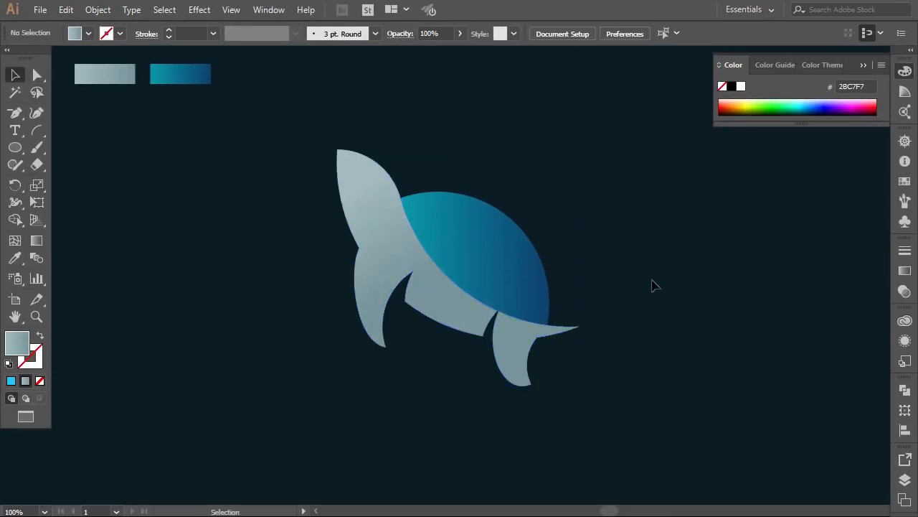
{"action": "left_click", "coordinate": [864, 65]}
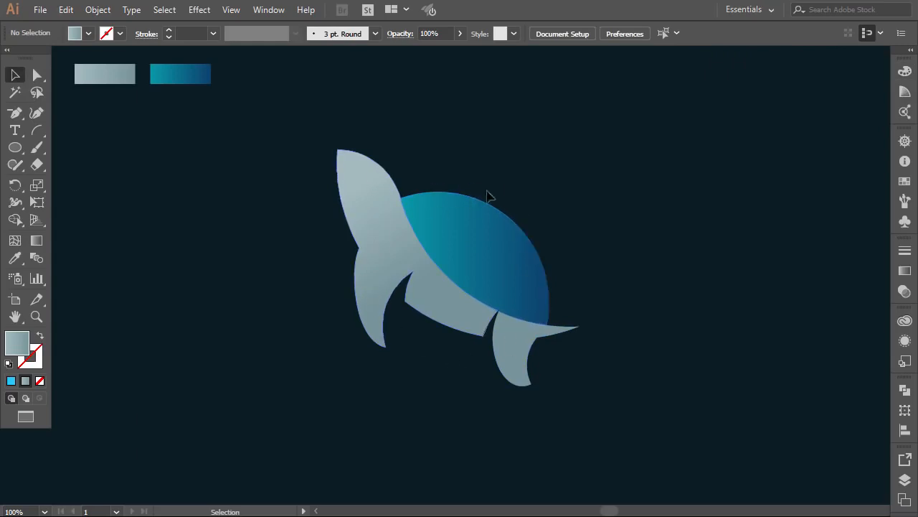
Duplicate the shell up and to the right, and remove the copy's part outside the original shell with the Shape Builder tool.
{"action": "left_click", "coordinate": [482, 236]}
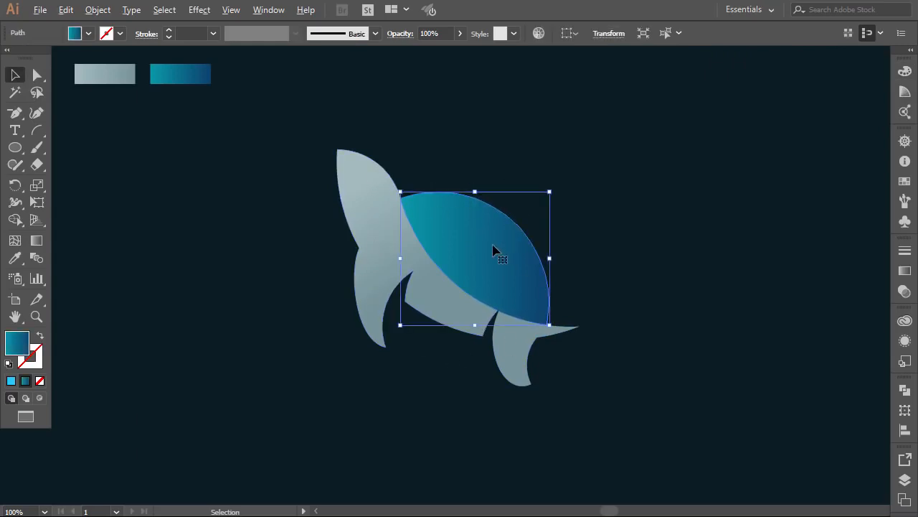
{"action": "left_click_drag", "start_coordinate": [494, 247], "coordinate": [535, 206]}
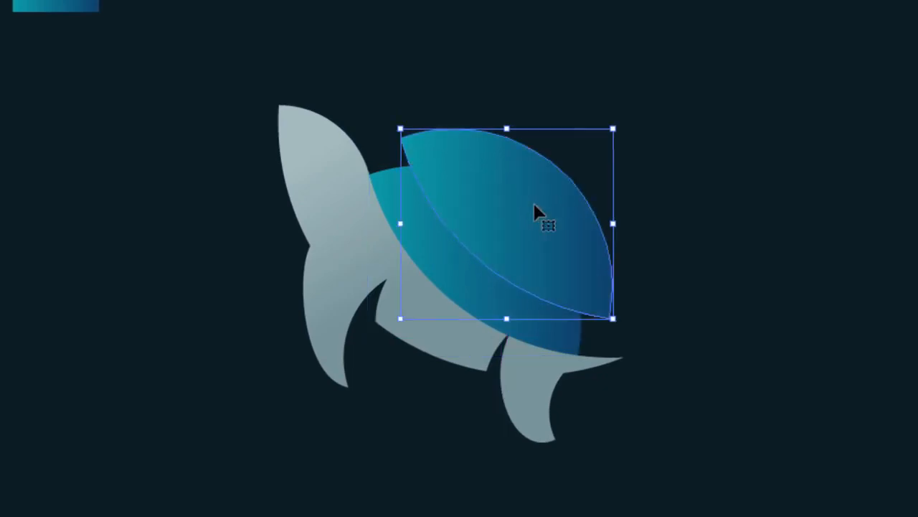
{"action": "left_click", "coordinate": [454, 261], "text": "shift"}
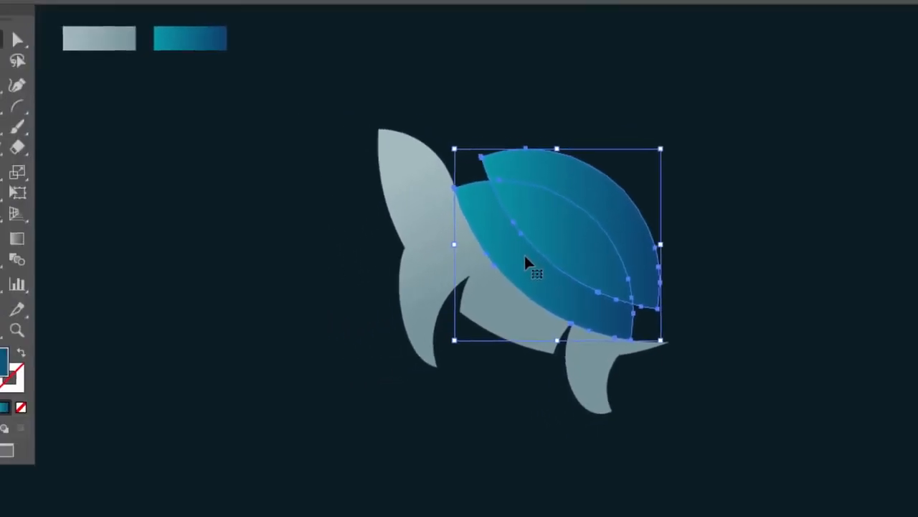
{"action": "left_click_drag", "start_coordinate": [19, 214], "coordinate": [100, 215]}
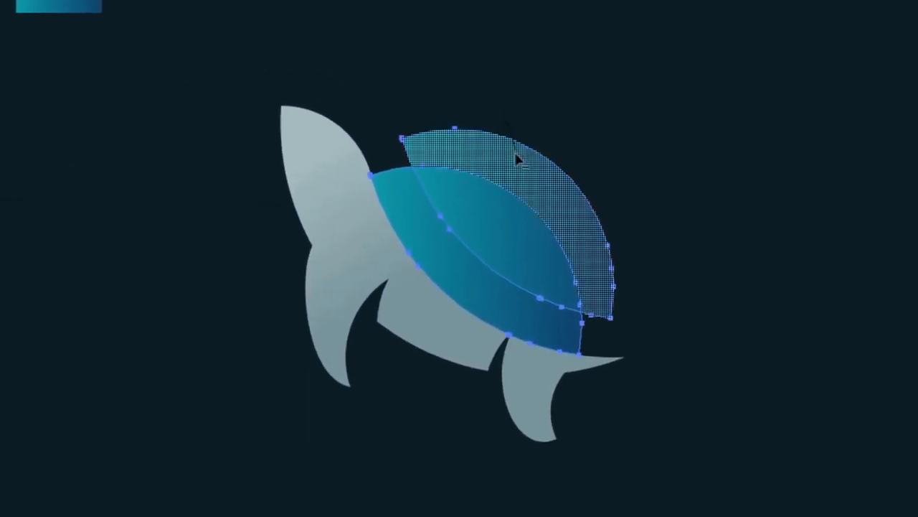
{"action": "left_click", "coordinate": [529, 160], "text": "alt"}
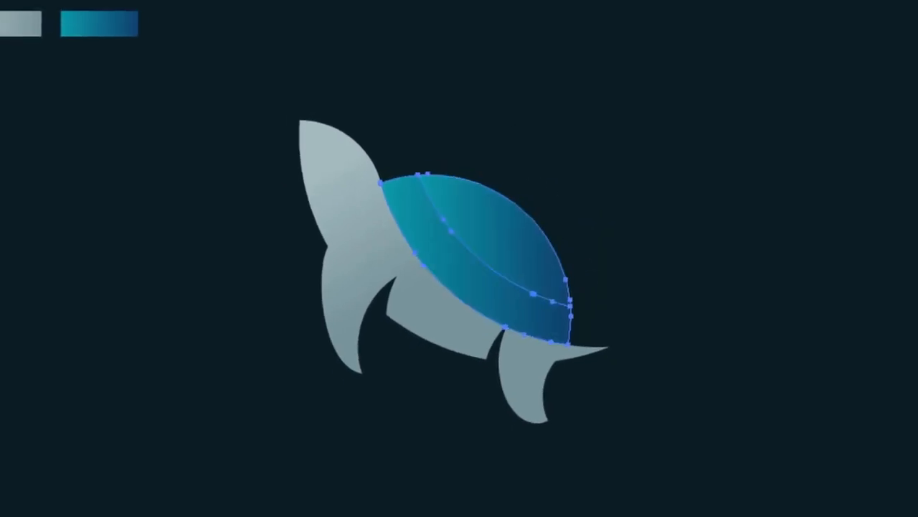
{"action": "key", "text": "v"}
{"action": "left_click", "coordinate": [278, 239]}
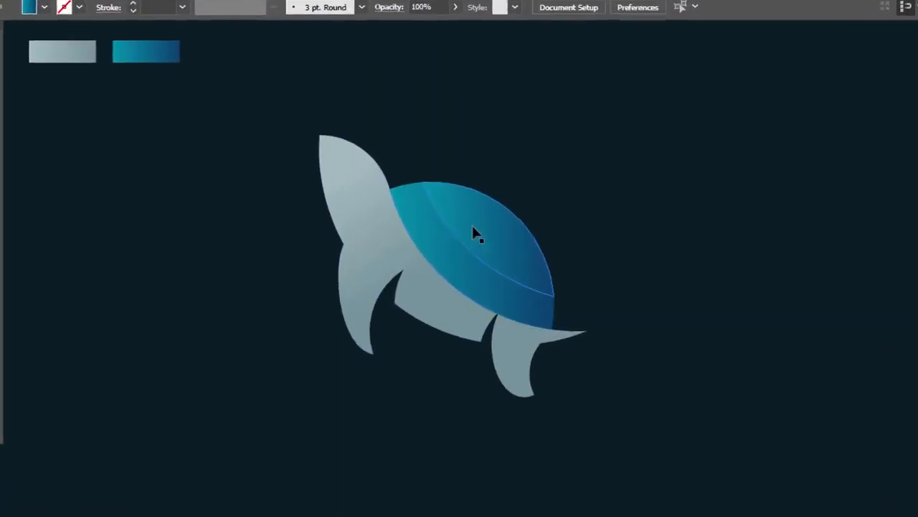
Change the end stop of the upper shell piece's gradient to white (FFFFFF) at 60% opacity.
{"action": "left_click", "coordinate": [475, 234]}
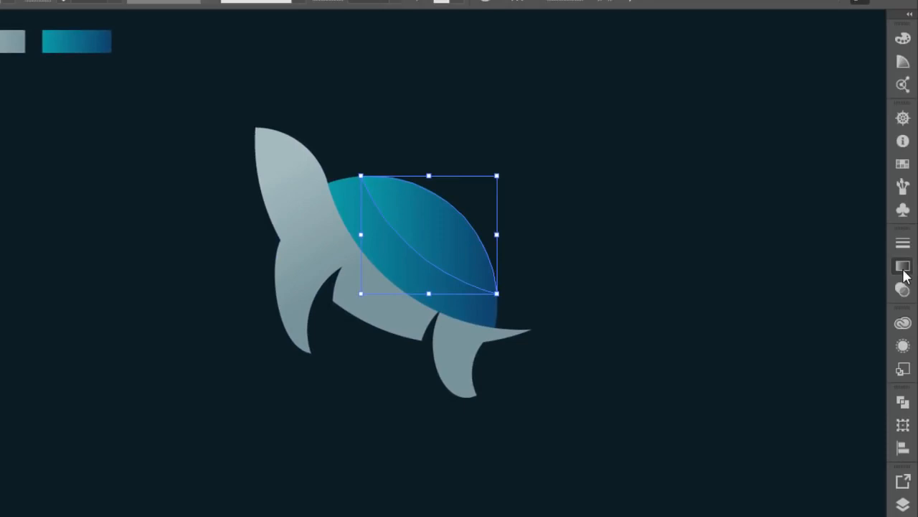
{"action": "left_click", "coordinate": [903, 267]}
{"action": "left_click", "coordinate": [853, 365]}
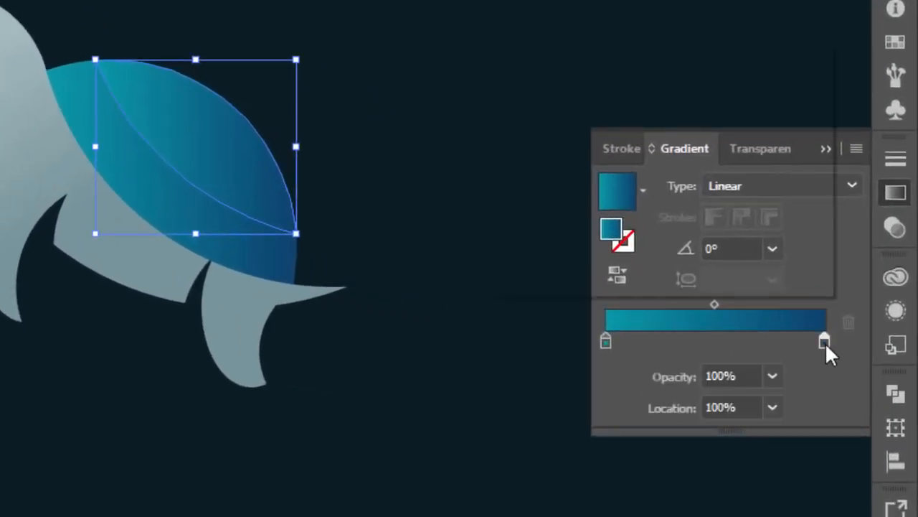
{"action": "double_click", "coordinate": [826, 342]}
{"action": "left_click", "coordinate": [567, 232]}
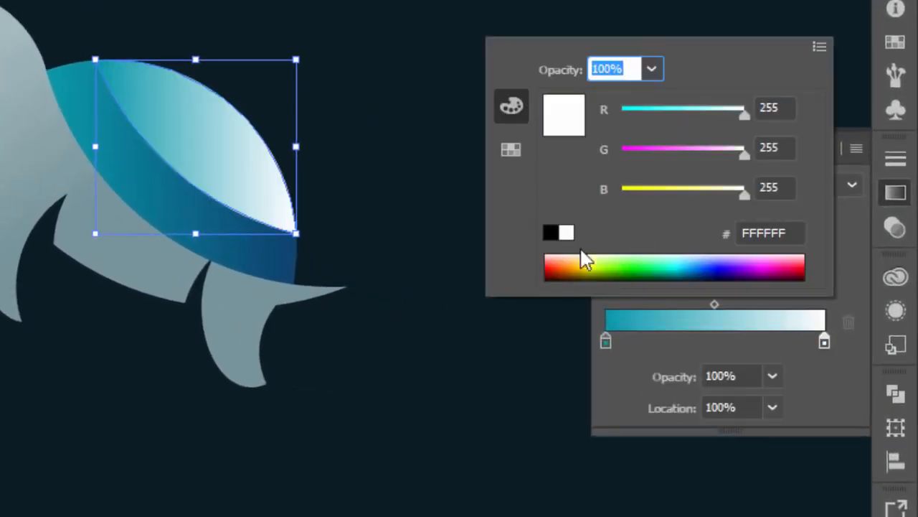
{"action": "left_click", "coordinate": [825, 344]}
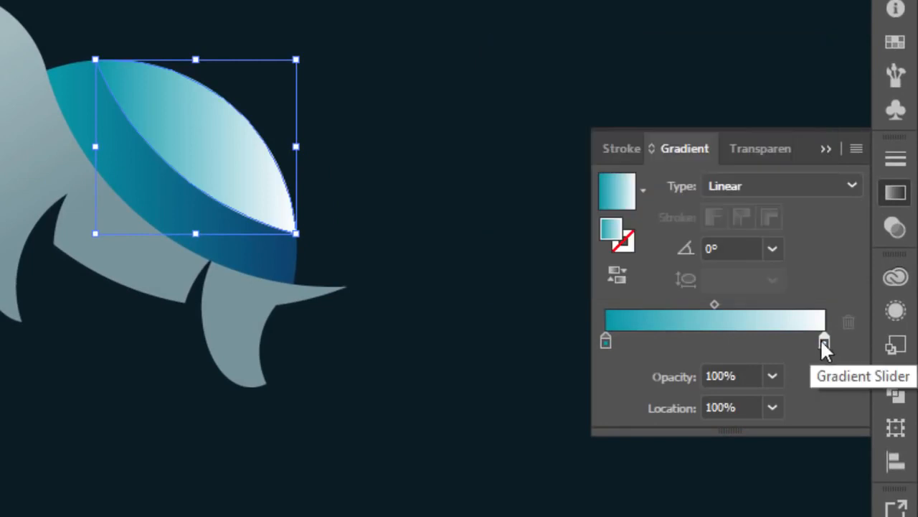
{"action": "left_click", "coordinate": [778, 375]}
{"action": "left_click", "coordinate": [802, 244]}
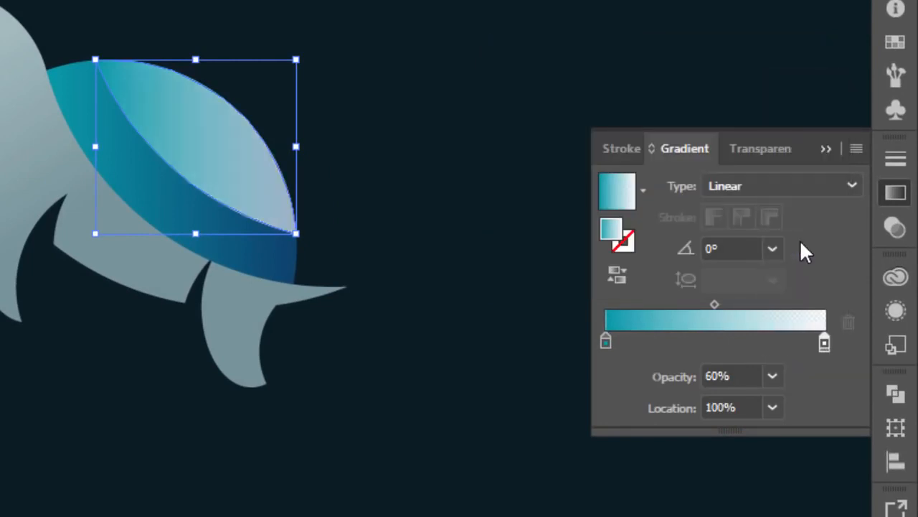
Change the start stop of the upper shell piece's gradient to white (FFFFFF) at 0% opacity.
{"action": "double_click", "coordinate": [609, 340]}
{"action": "left_click", "coordinate": [567, 232]}
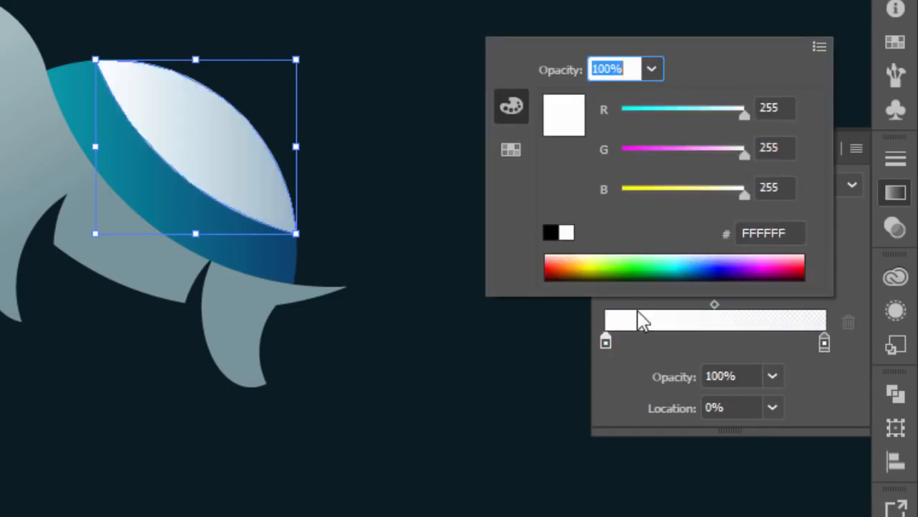
{"action": "left_click", "coordinate": [772, 376]}
{"action": "left_click", "coordinate": [772, 376]}
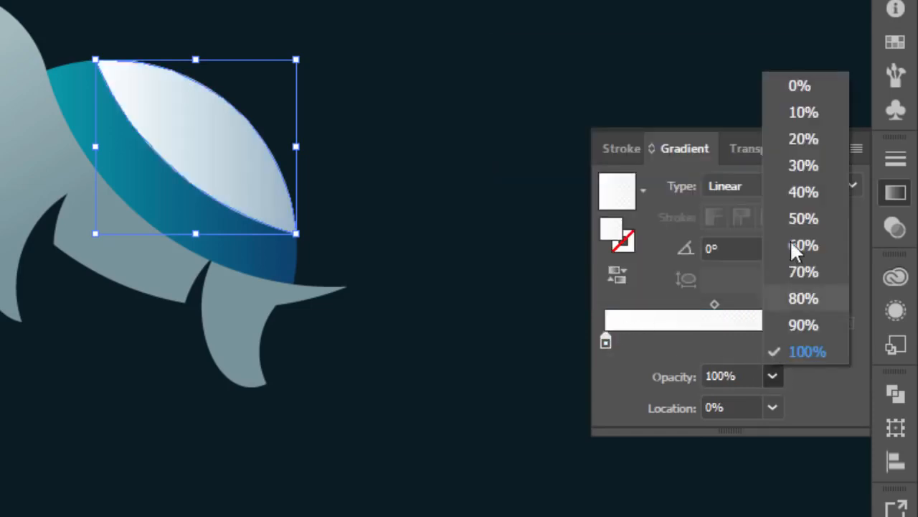
{"action": "left_click", "coordinate": [800, 85]}
{"action": "left_click", "coordinate": [828, 146]}
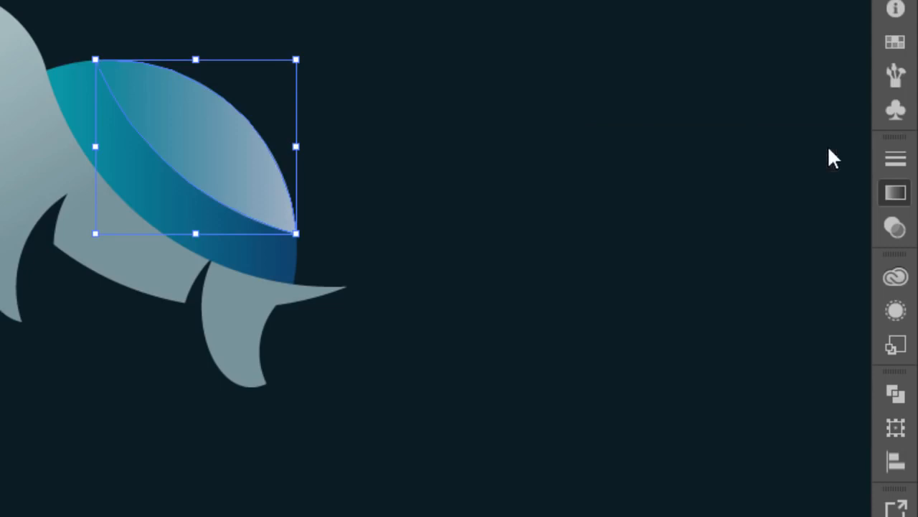
Set the blending mode of the upper shell piece to Soft Light.
{"action": "left_click", "coordinate": [894, 227]}
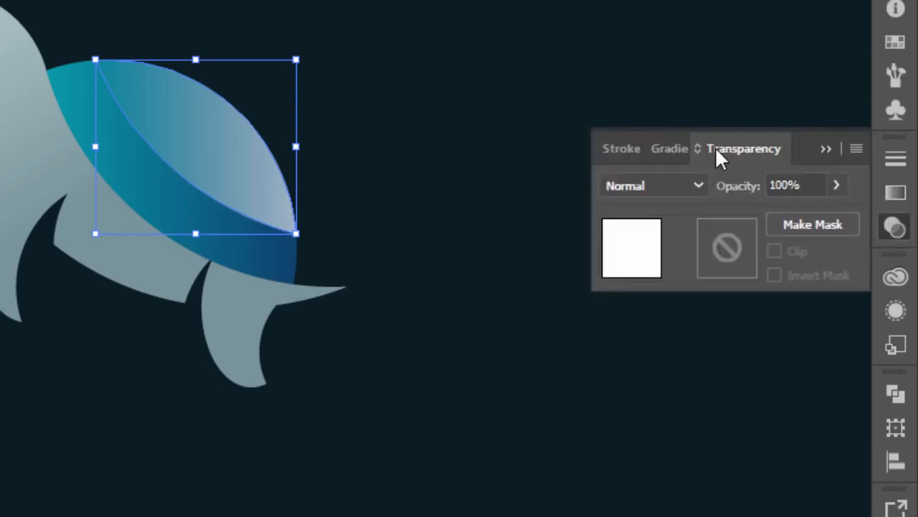
{"action": "left_click", "coordinate": [696, 186]}
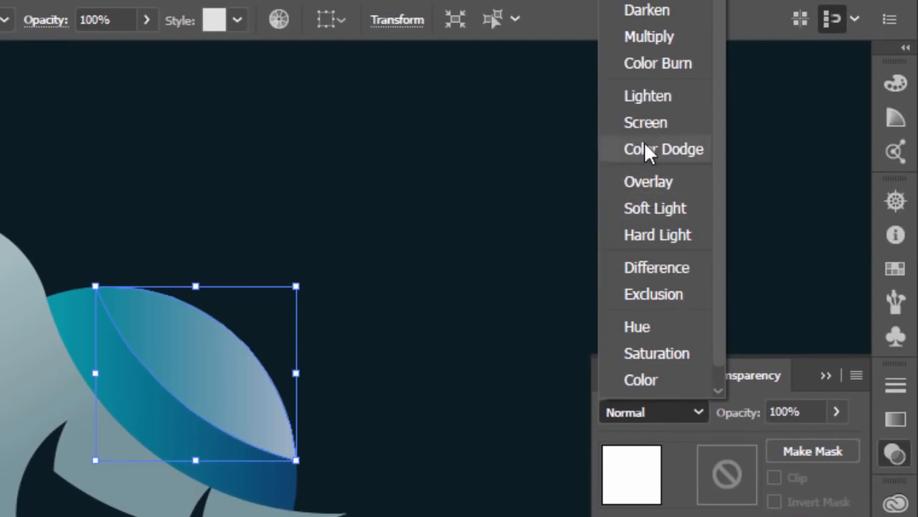
{"action": "left_click", "coordinate": [640, 208]}
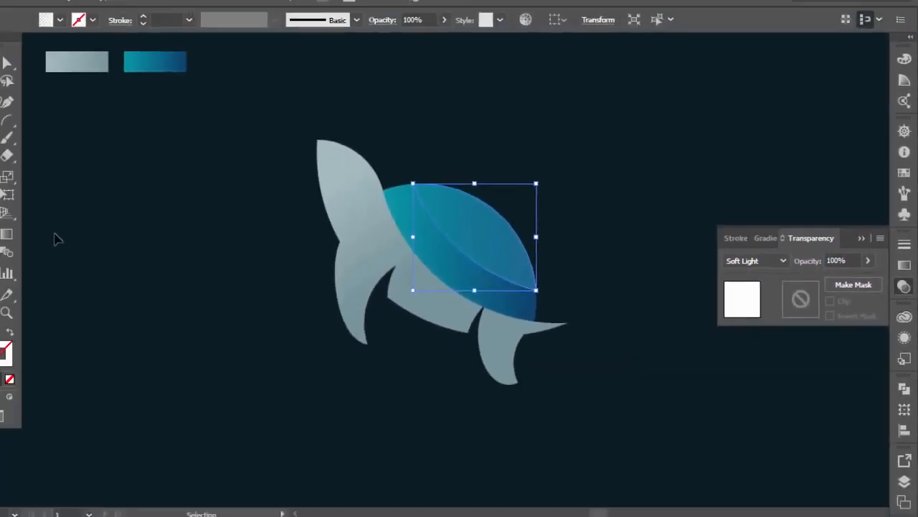
Redirect the highlight gradient diagonally across the upper shell piece with the Gradient tool, and deselect it.
{"action": "key", "text": "g"}
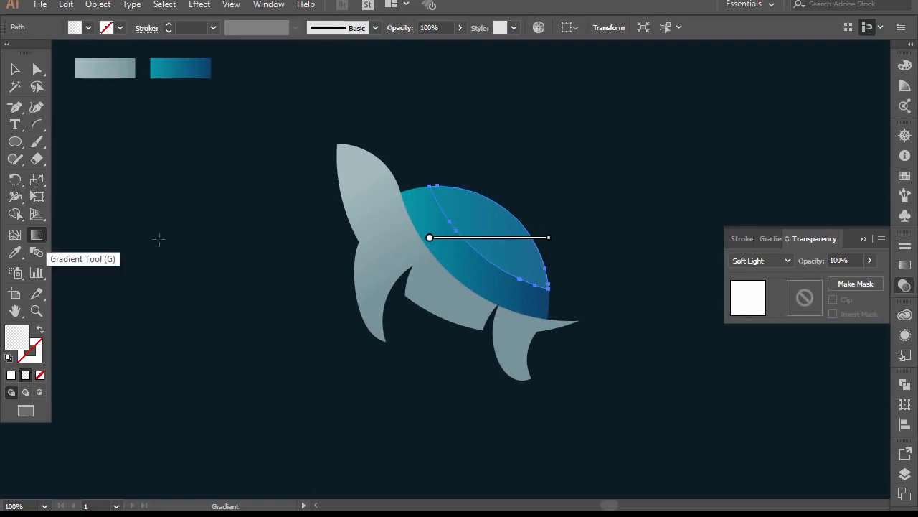
{"action": "mouse_move", "coordinate": [492, 197]}
{"action": "left_mouse_down"}
{"action": "mouse_move", "coordinate": [454, 219]}
{"action": "mouse_move", "coordinate": [484, 245]}
{"action": "left_mouse_up"}
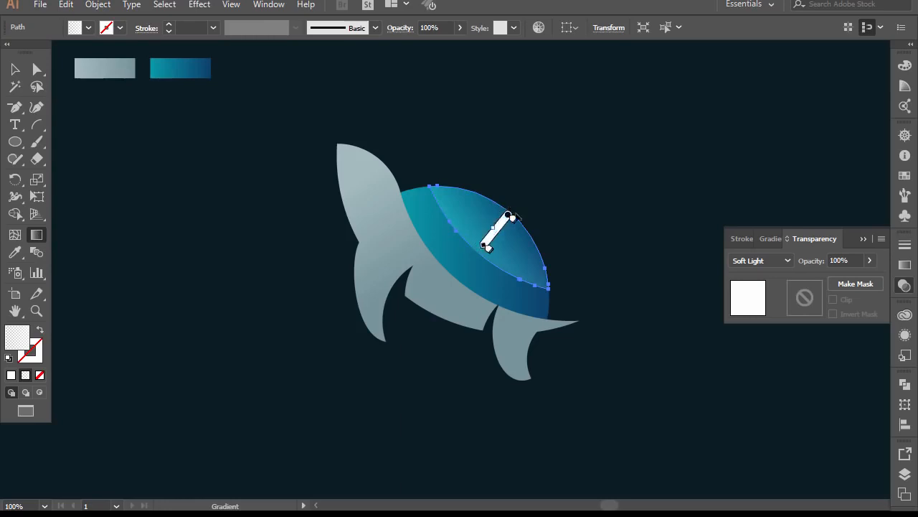
{"action": "left_click", "coordinate": [15, 69]}
{"action": "left_click", "coordinate": [115, 170]}
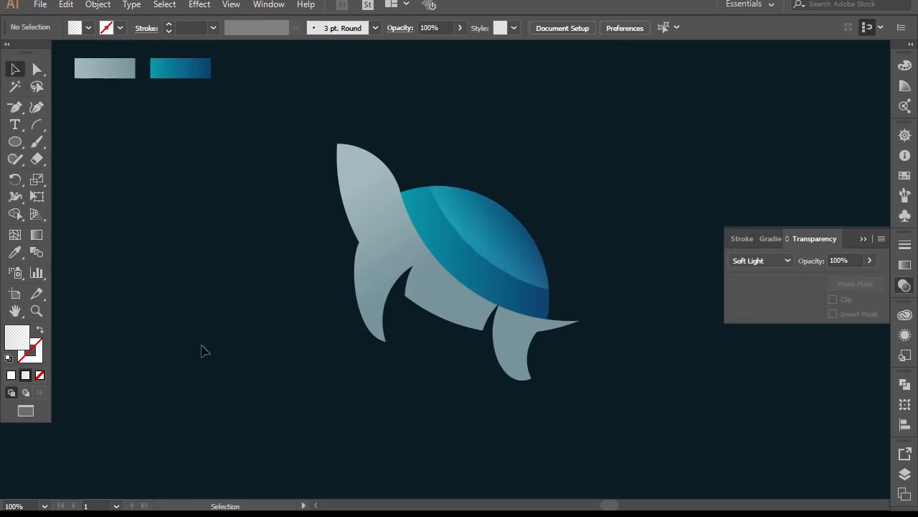